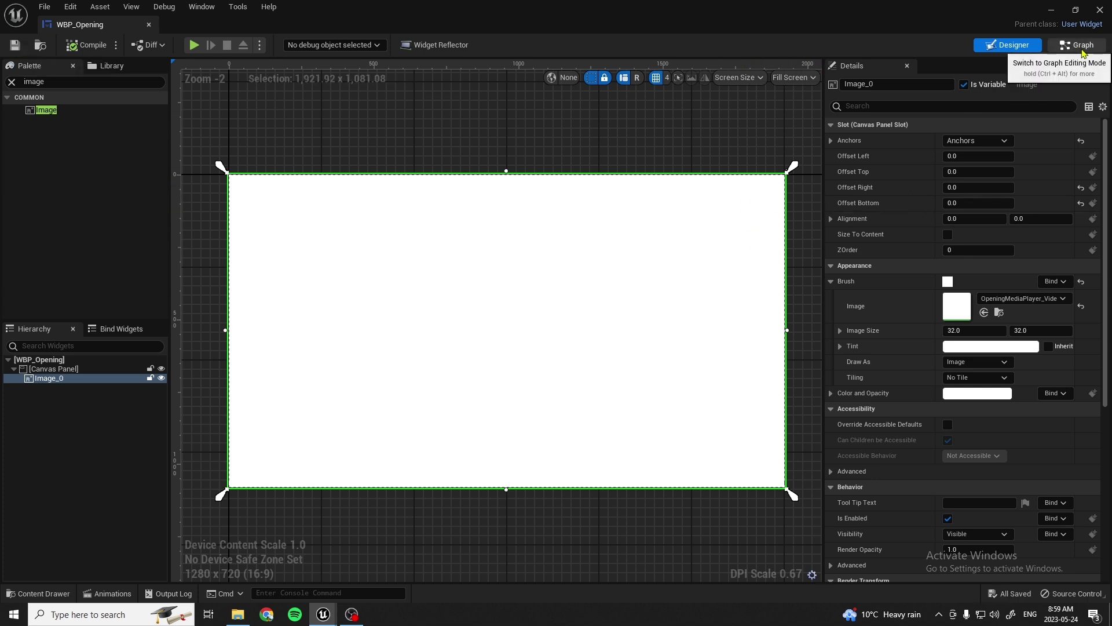
Switch WBP_Opening from the Designer to its Event Graph.
{"action": "left_click", "coordinate": [1081, 46]}
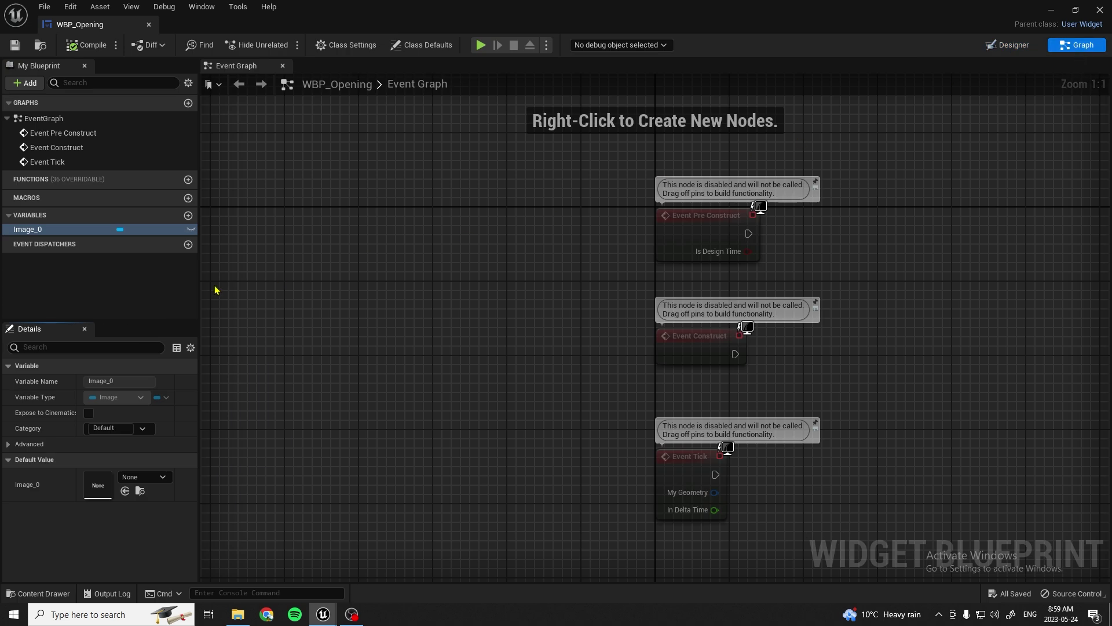
Delete the unused Event Pre Construct and Event Tick nodes.
{"action": "left_click", "coordinate": [701, 239]}
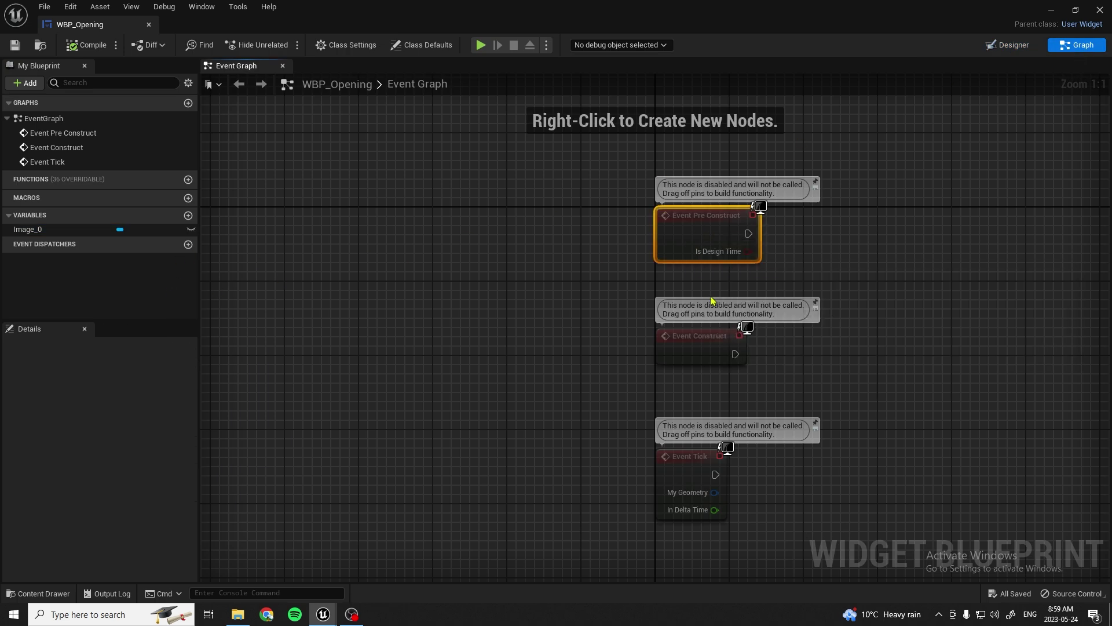
{"action": "key", "text": "Delete"}
{"action": "left_click", "coordinate": [683, 463]}
{"action": "key", "text": "Delete"}
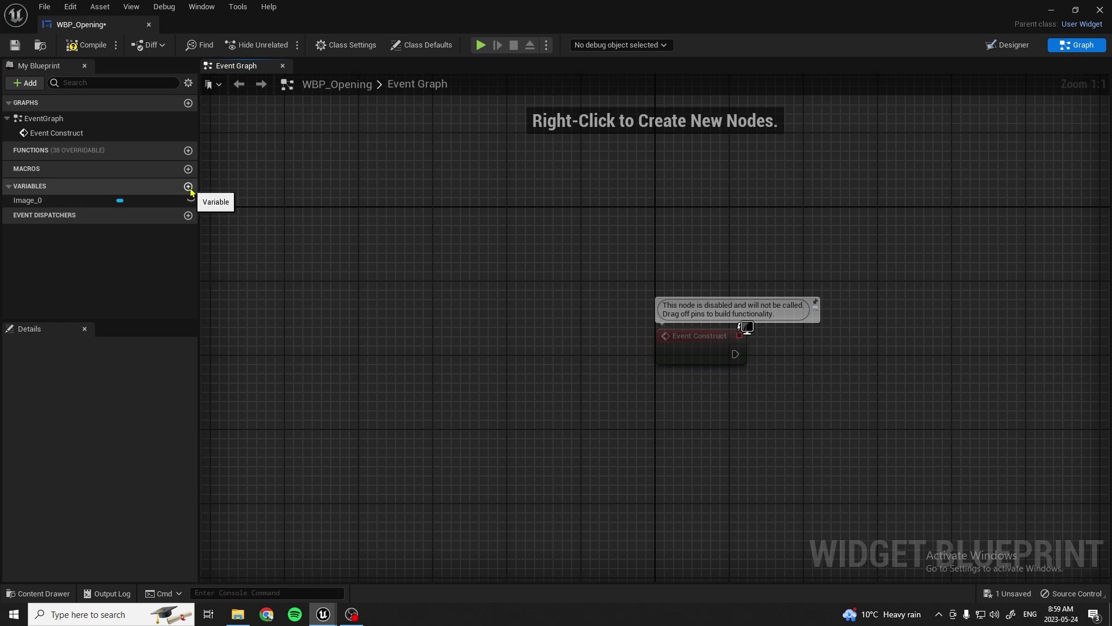
Add a new variable typed as a Media Player object reference.
{"action": "left_click", "coordinate": [188, 187]}
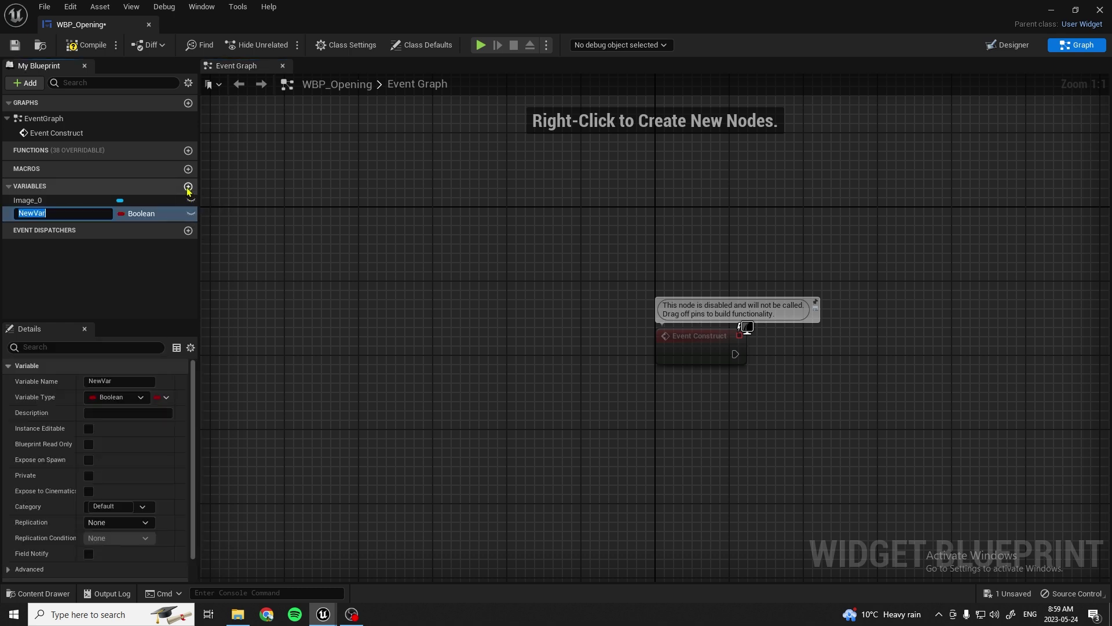
{"action": "key", "text": "Return"}
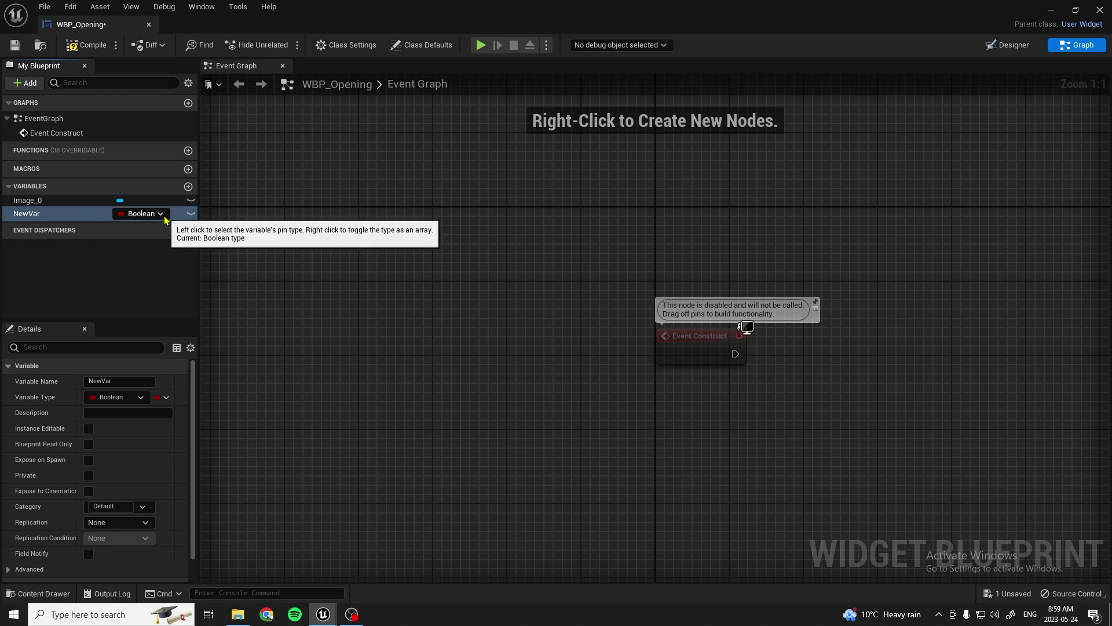
{"action": "left_click", "coordinate": [161, 214]}
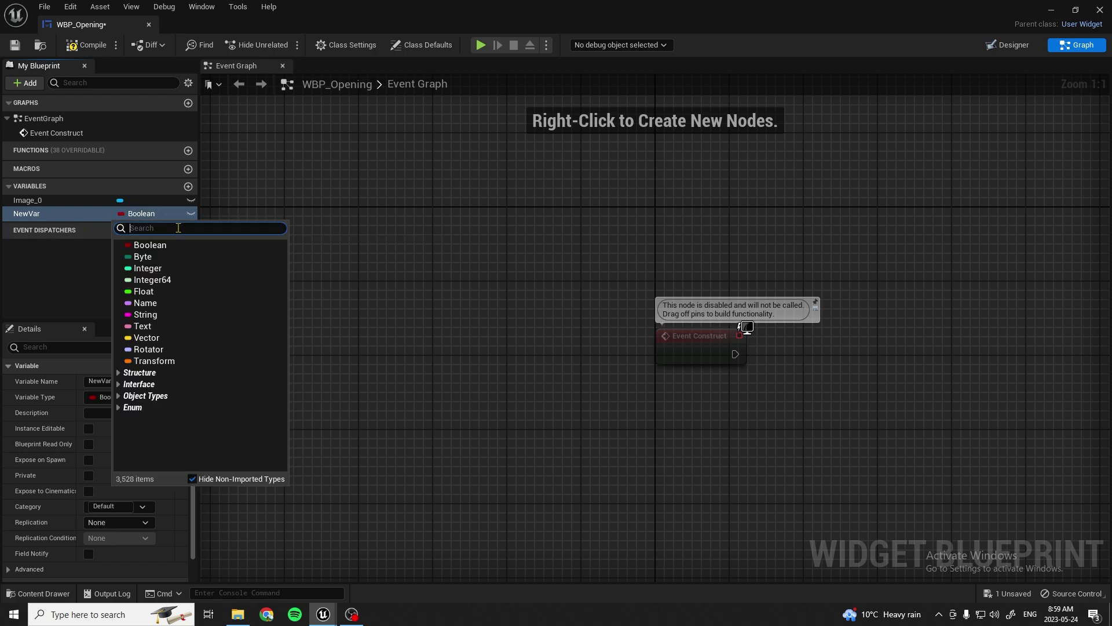
{"action": "type", "text": "media"}
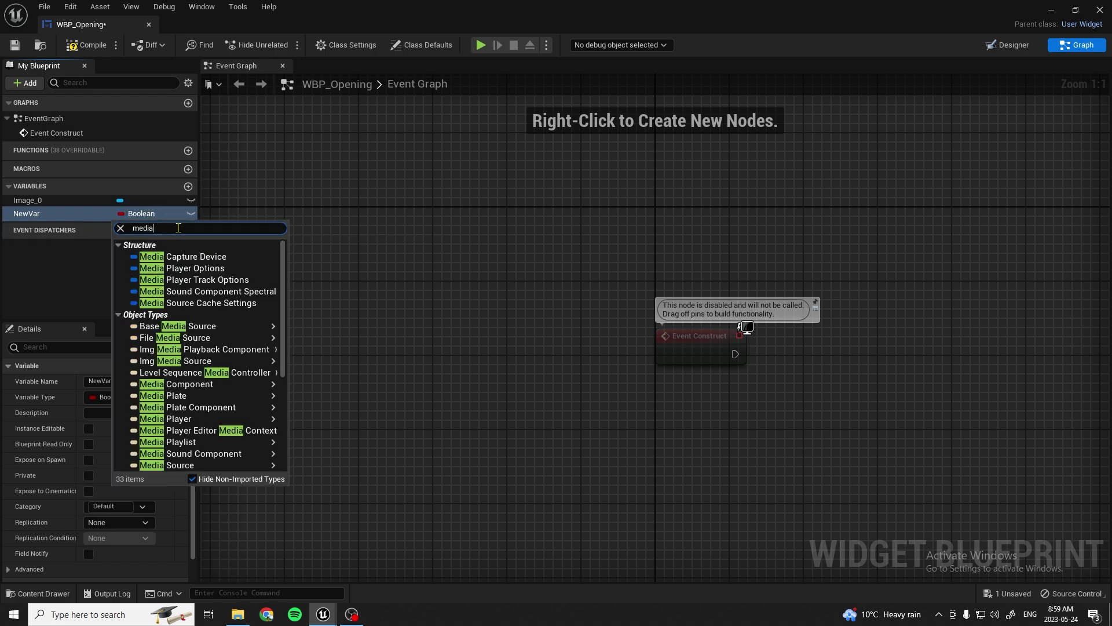
{"action": "type", "text": " player"}
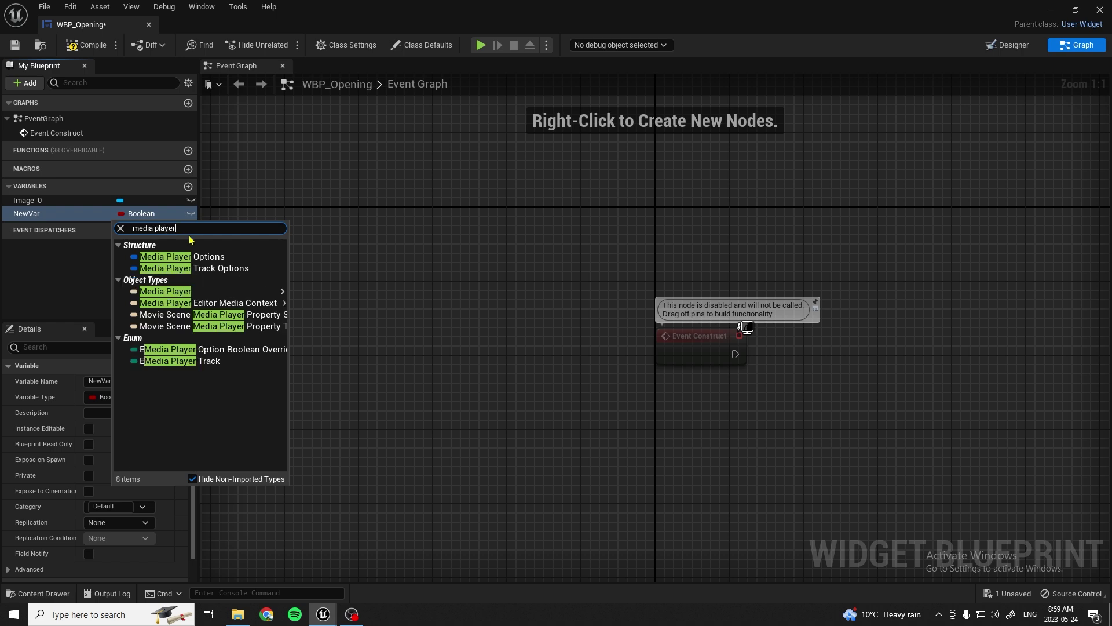
{"action": "left_click", "coordinate": [191, 292]}
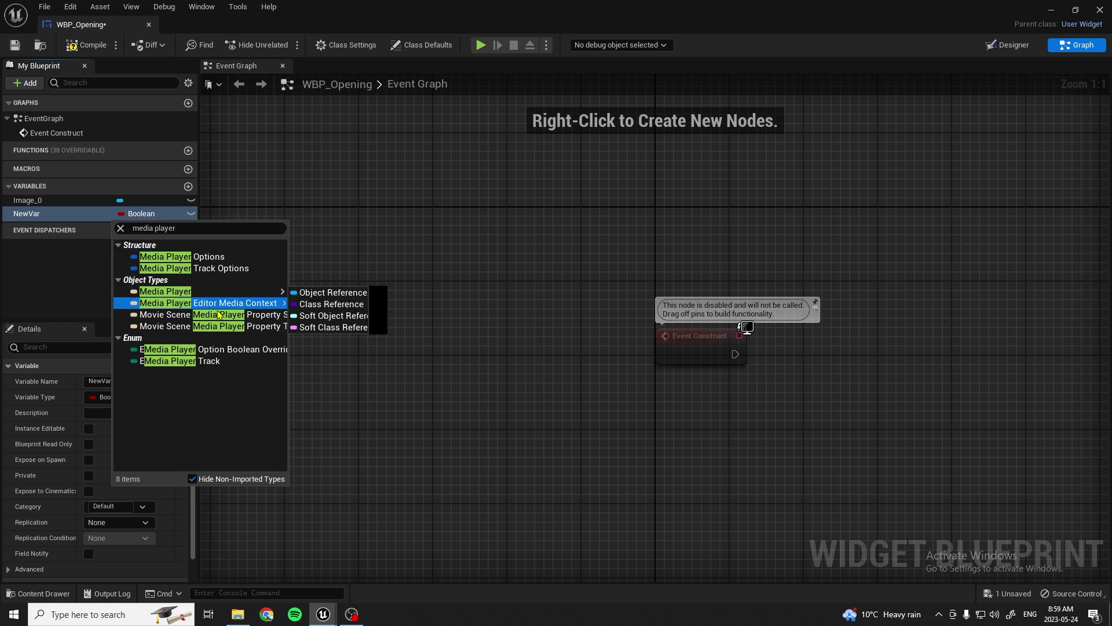
{"action": "left_click", "coordinate": [317, 292]}
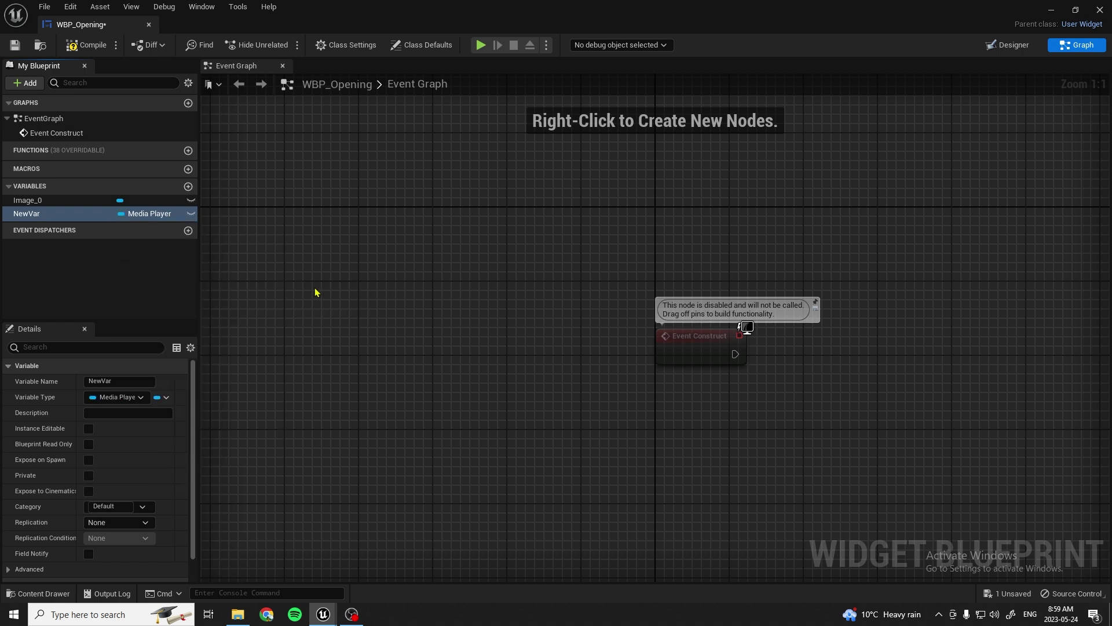
Rename the variable to Opening, then compile and save the widget.
{"action": "left_click", "coordinate": [36, 215]}
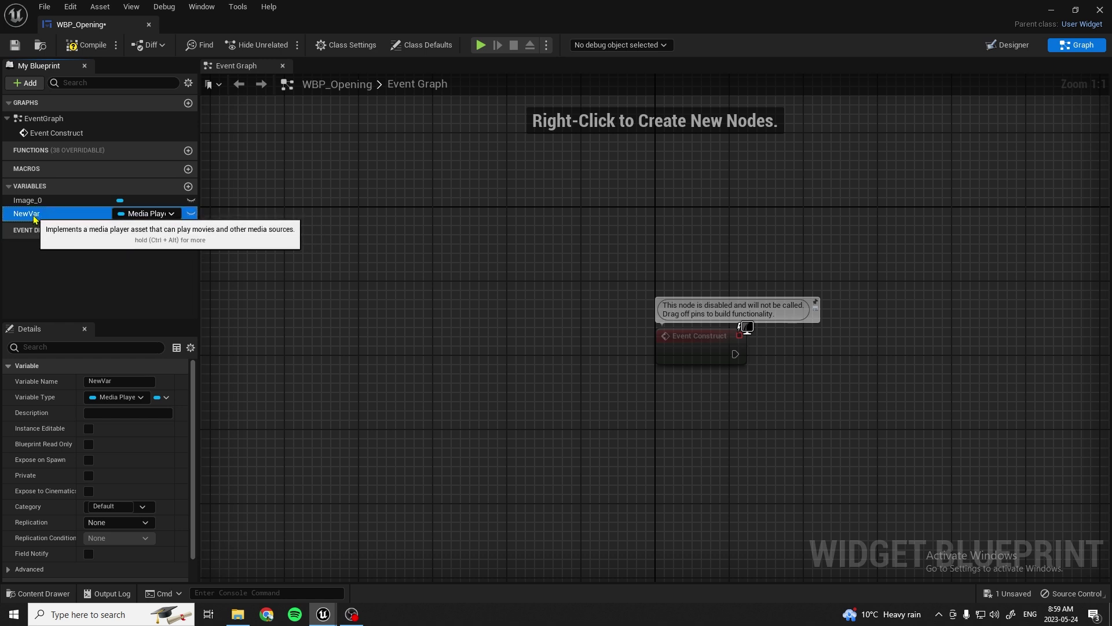
{"action": "key", "text": "BackSpace"}
{"action": "type", "text": "Opening"}
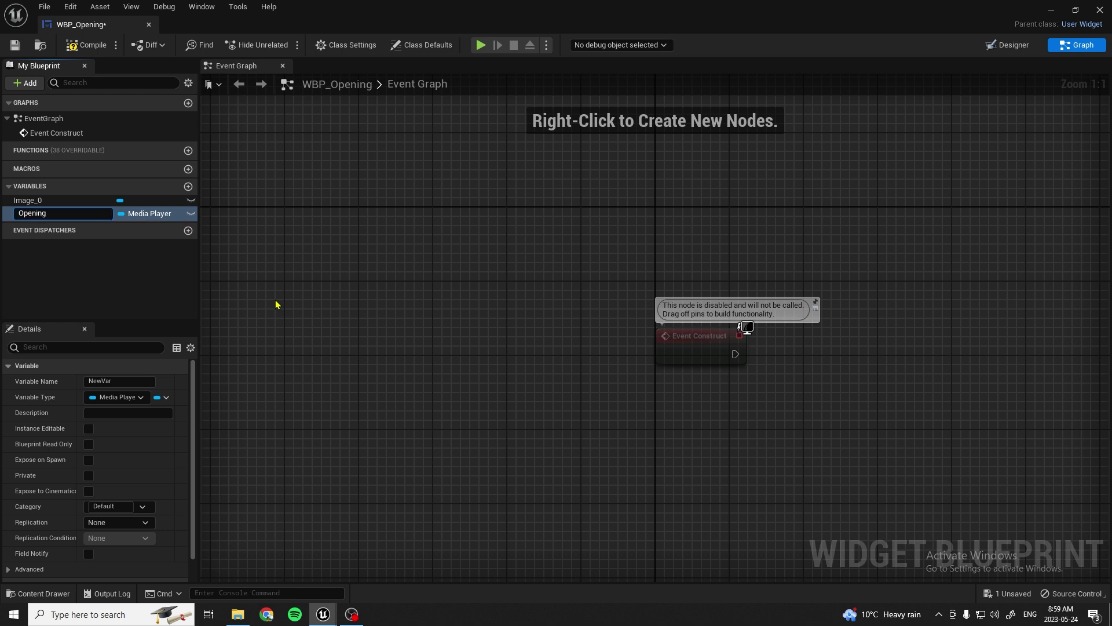
{"action": "key", "text": "Return"}
{"action": "left_click", "coordinate": [86, 45]}
{"action": "left_click", "coordinate": [14, 44]}
Set Opening's default value to OpeningMediaPlayer and save again.
{"action": "scroll", "coordinate": [102, 461], "scroll_direction": "down", "scroll_amount": 1}
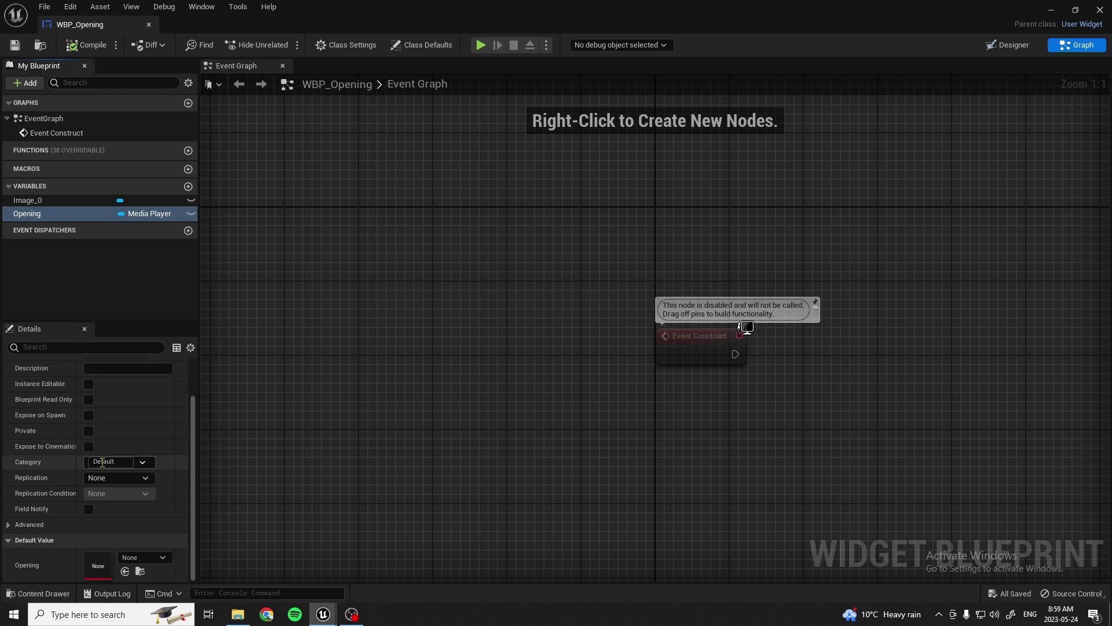
{"action": "left_click", "coordinate": [144, 558]}
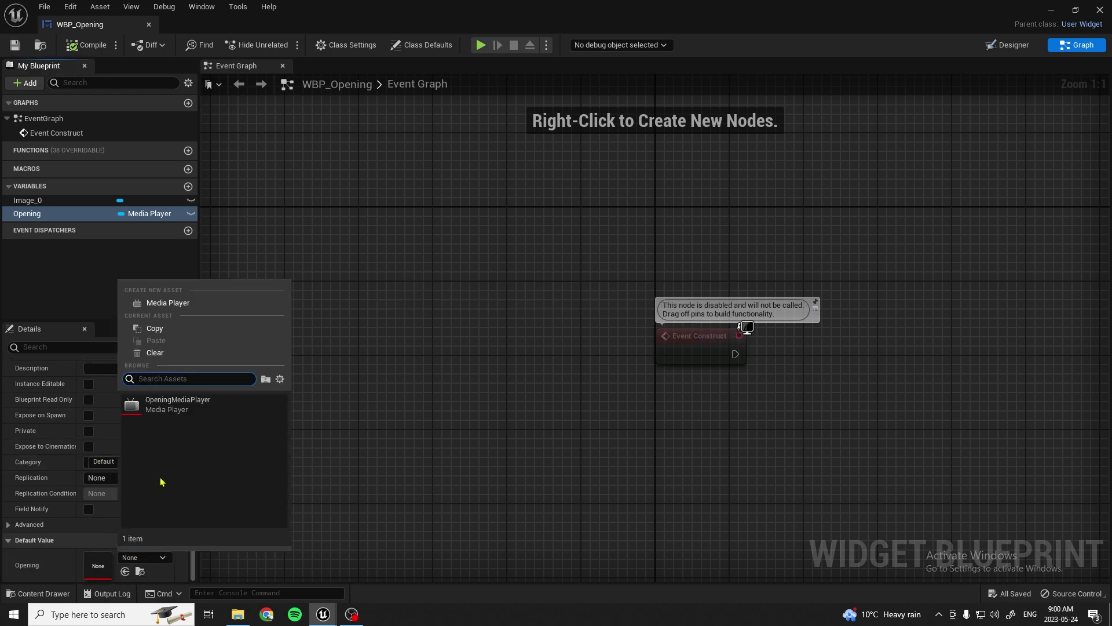
{"action": "left_click", "coordinate": [177, 405]}
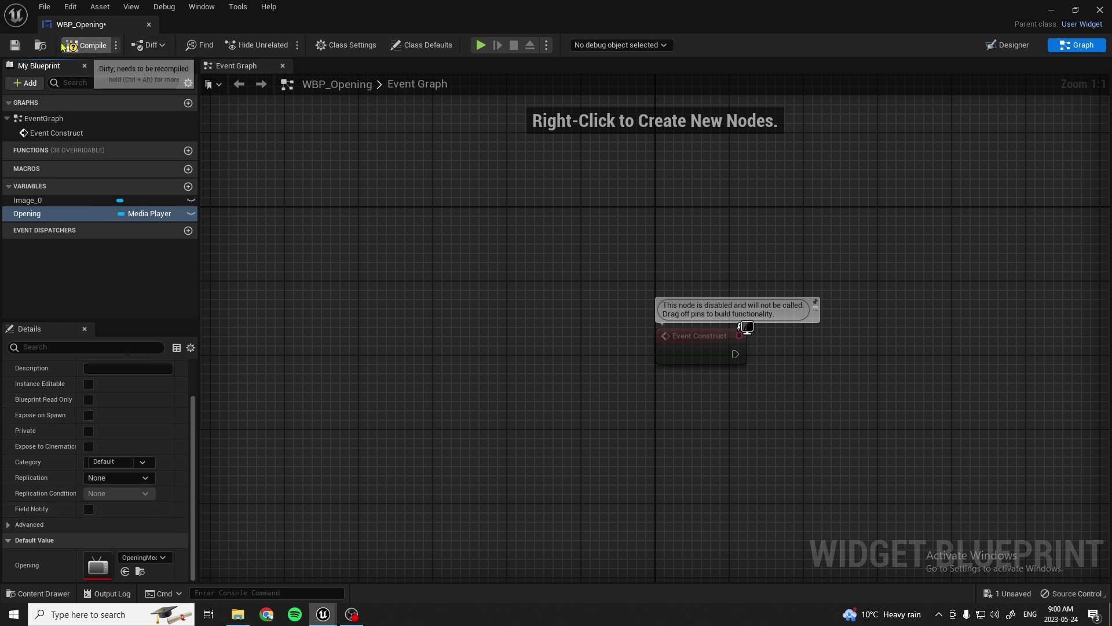
{"action": "left_click", "coordinate": [15, 44]}
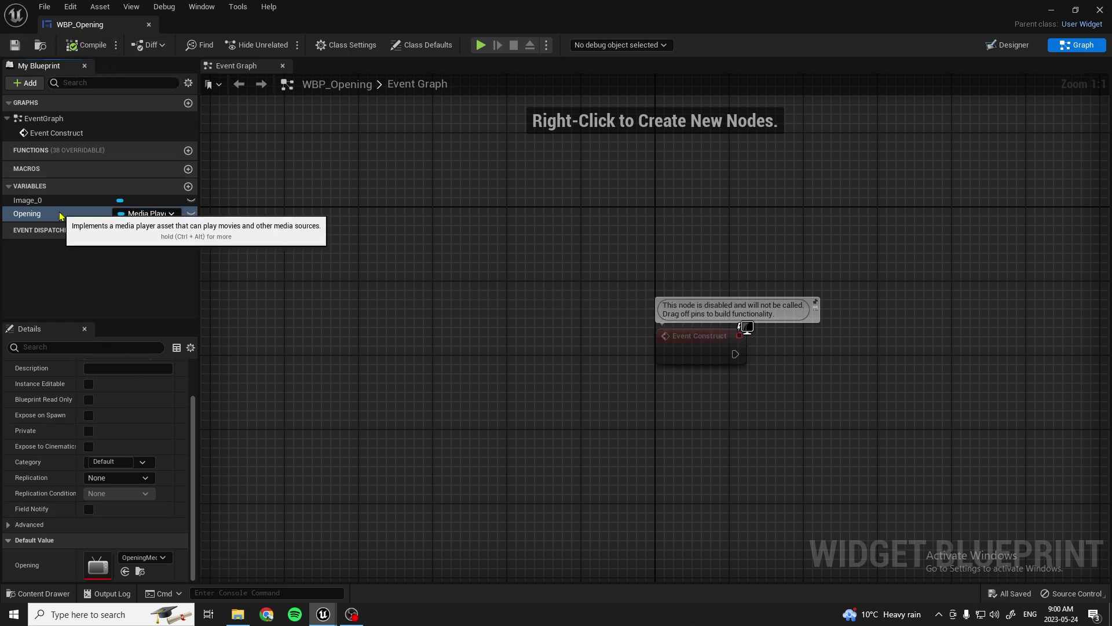
Add a Get Opening node with an Open Source node pulled from it.
{"action": "left_click_drag", "start_coordinate": [54, 215], "coordinate": [656, 431]}
{"action": "left_click", "coordinate": [695, 454]}
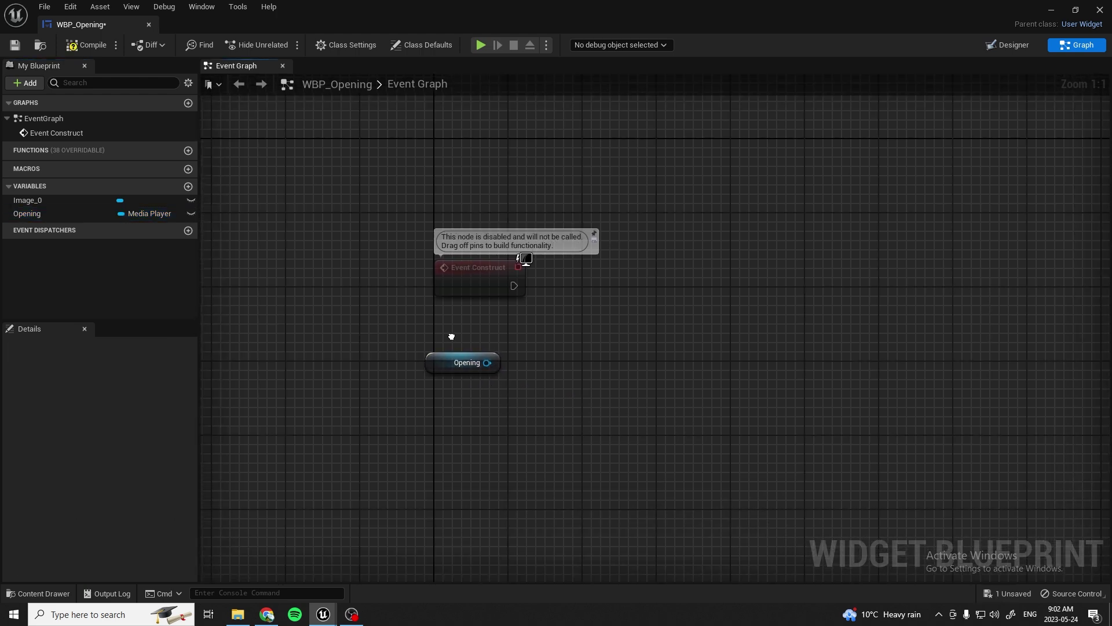
{"action": "right_click_drag", "start_coordinate": [452, 335], "coordinate": [429, 265]}
{"action": "left_click_drag", "start_coordinate": [450, 289], "coordinate": [607, 213]}
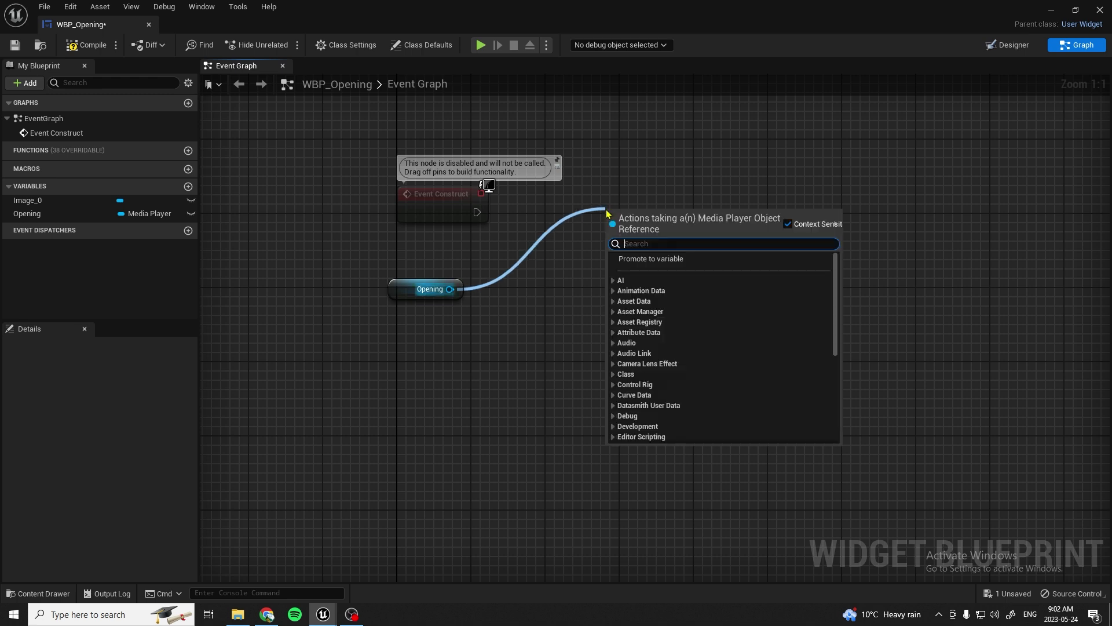
{"action": "type", "text": "open media"}
{"action": "left_click", "coordinate": [688, 322]}
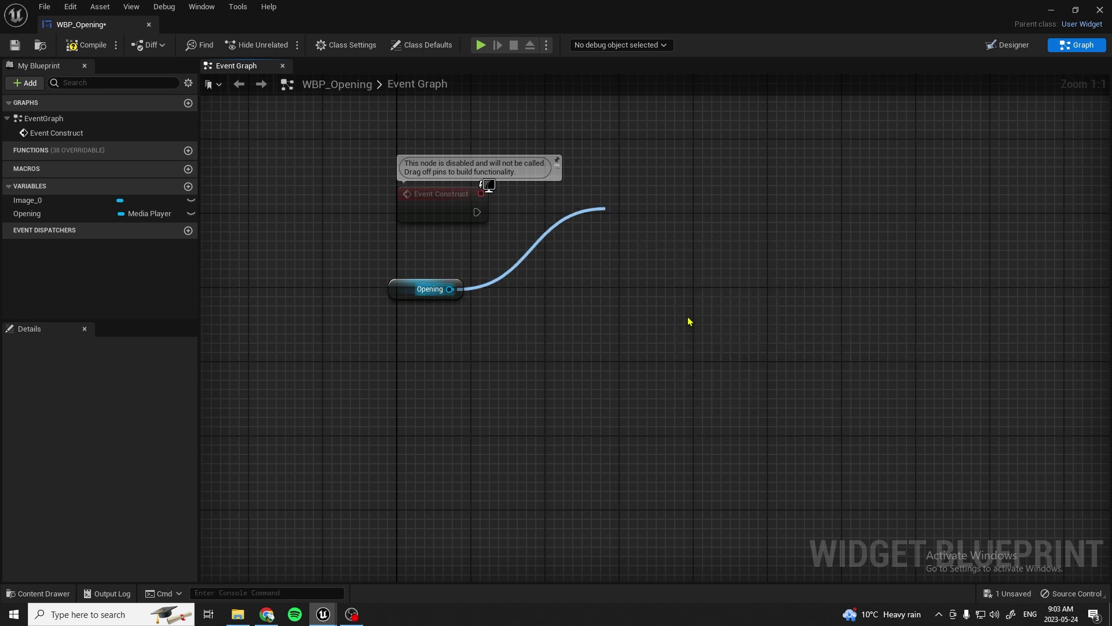
{"action": "left_click_drag", "start_coordinate": [641, 227], "coordinate": [607, 200]}
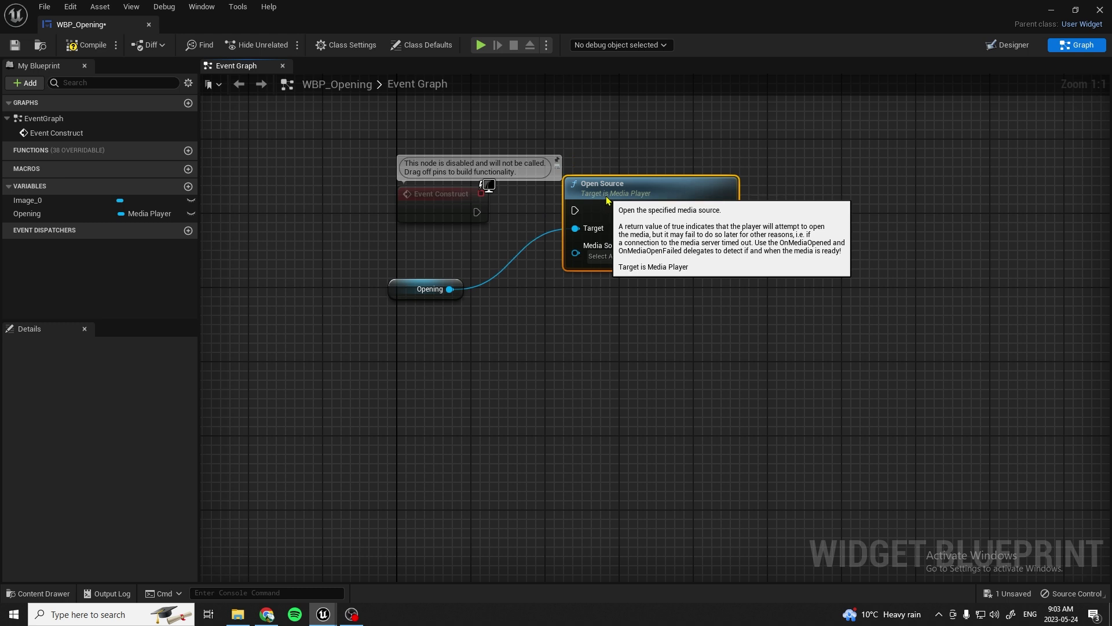
Wire Event Construct into Open Source and set Media Source to Tutorial_Opening.
{"action": "left_click_drag", "start_coordinate": [476, 212], "coordinate": [575, 210]}
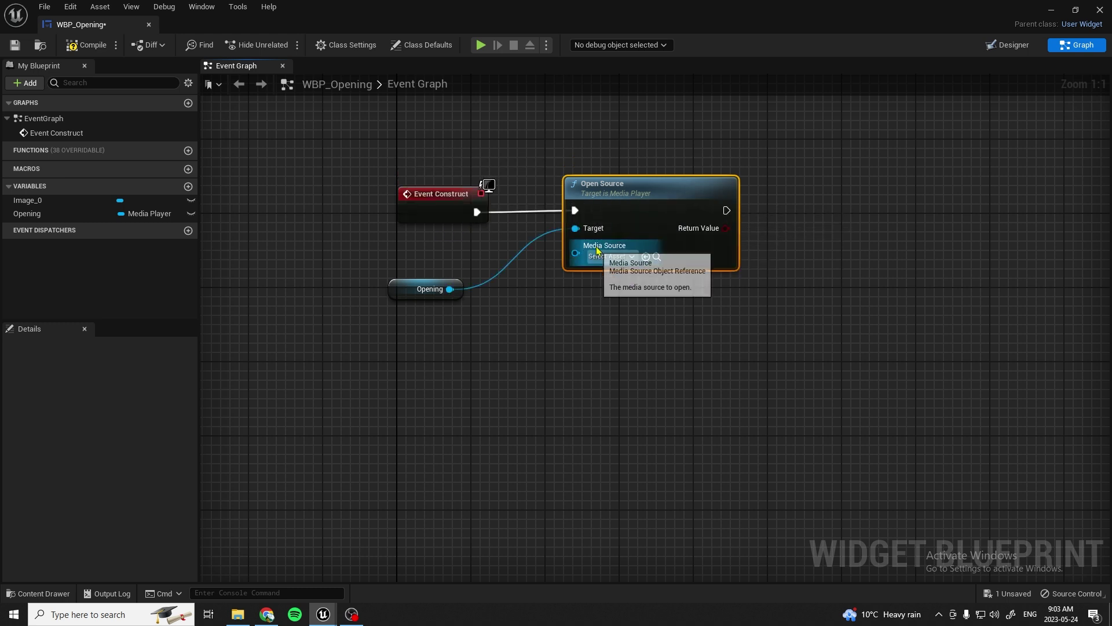
{"action": "left_click", "coordinate": [598, 258]}
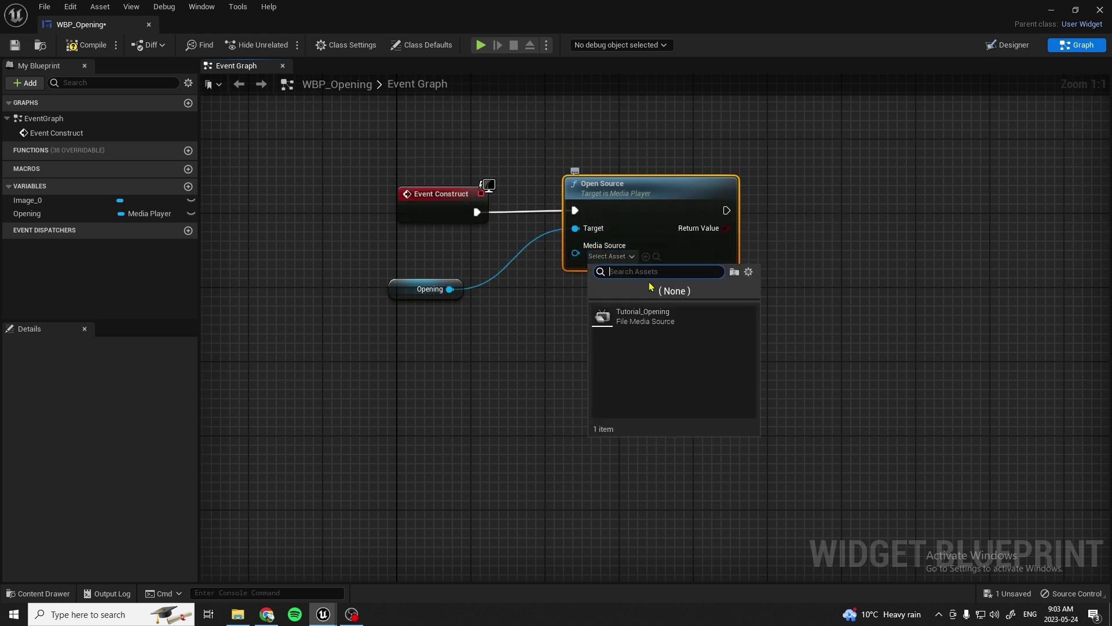
{"action": "left_click", "coordinate": [664, 322]}
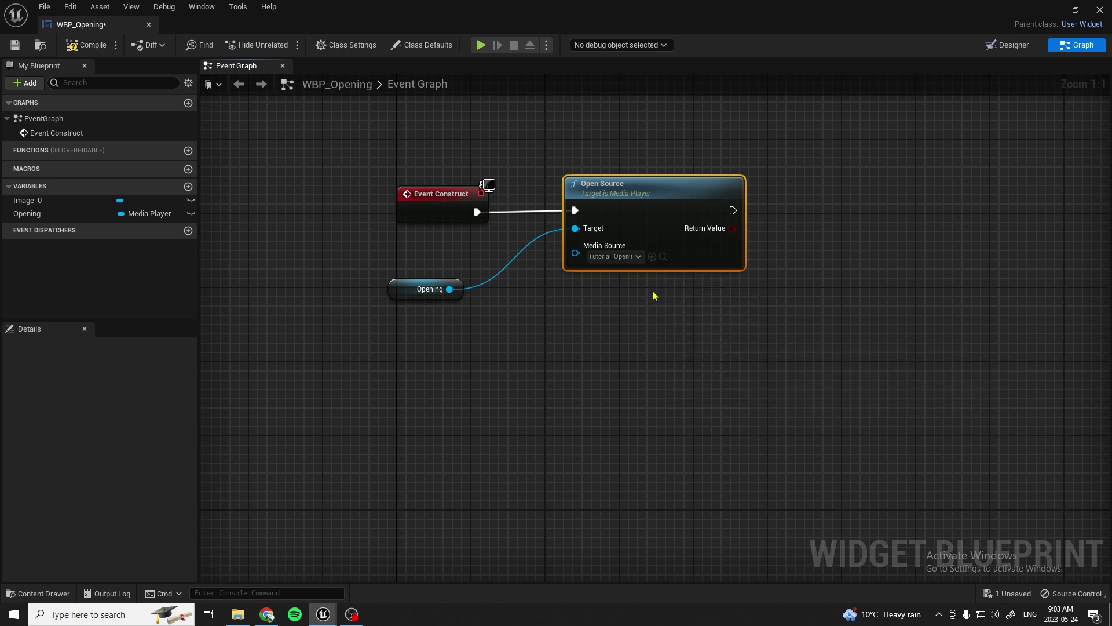
{"action": "right_click_drag", "start_coordinate": [744, 218], "coordinate": [707, 319]}
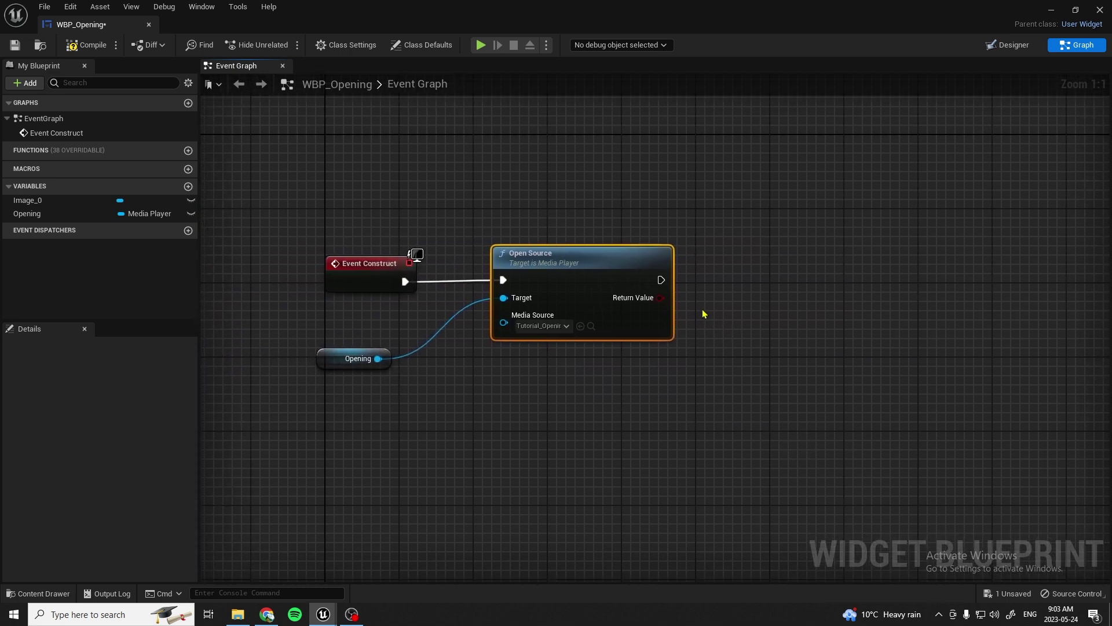
{"action": "left_click_drag", "start_coordinate": [666, 279], "coordinate": [767, 283]}
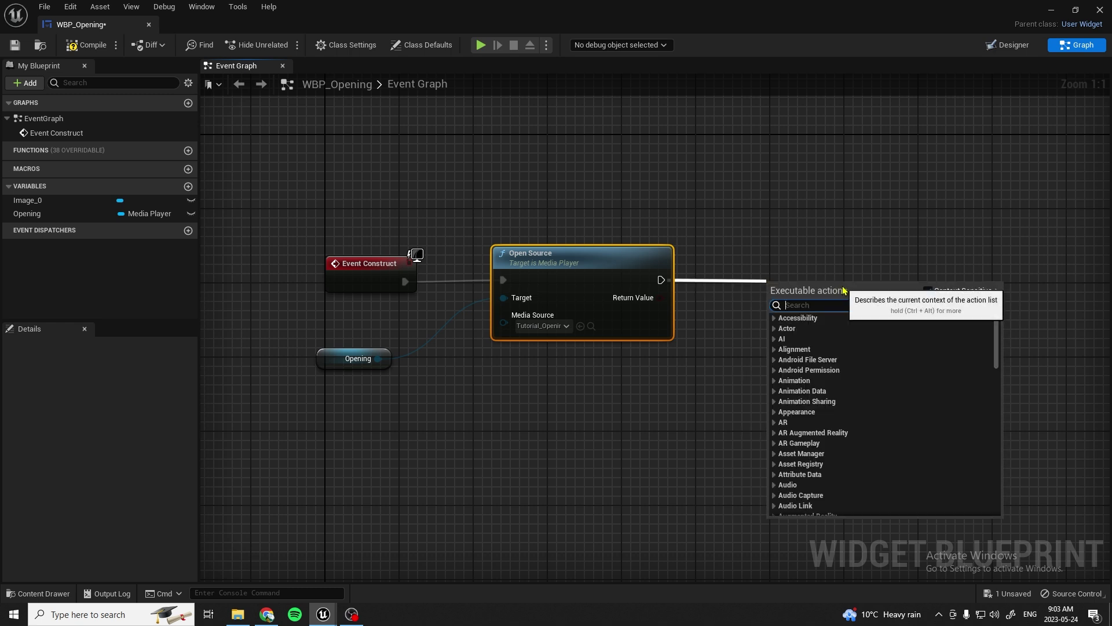
Add a Delay after Open Source with a duration of 40 seconds.
{"action": "type", "text": "dela"}
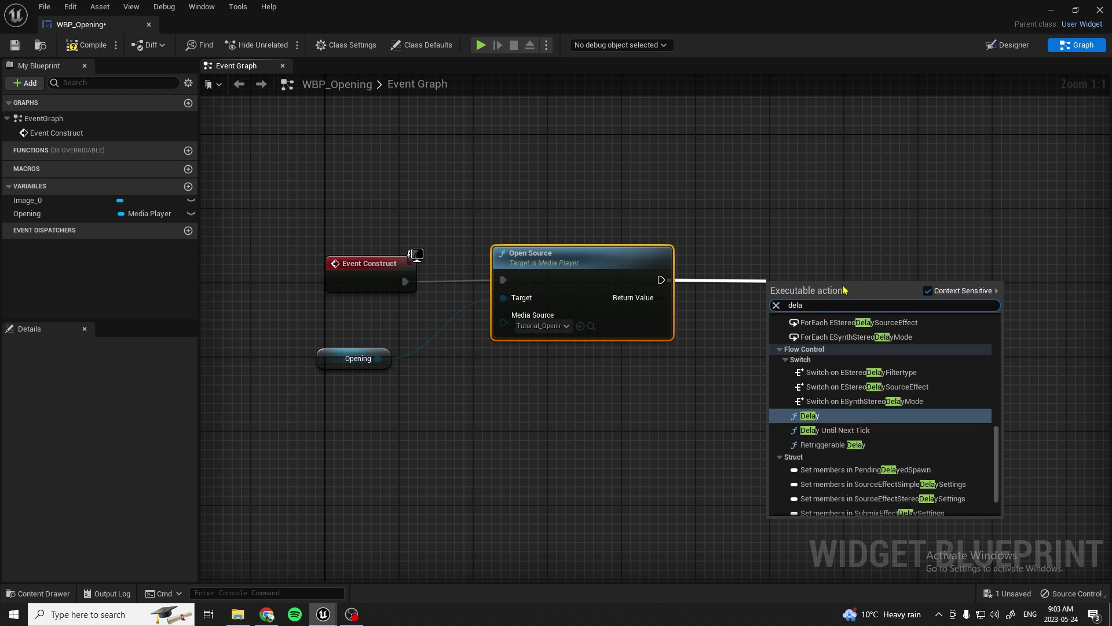
{"action": "left_click", "coordinate": [845, 416]}
{"action": "left_click_drag", "start_coordinate": [811, 295], "coordinate": [773, 270]}
{"action": "left_click", "coordinate": [773, 299]}
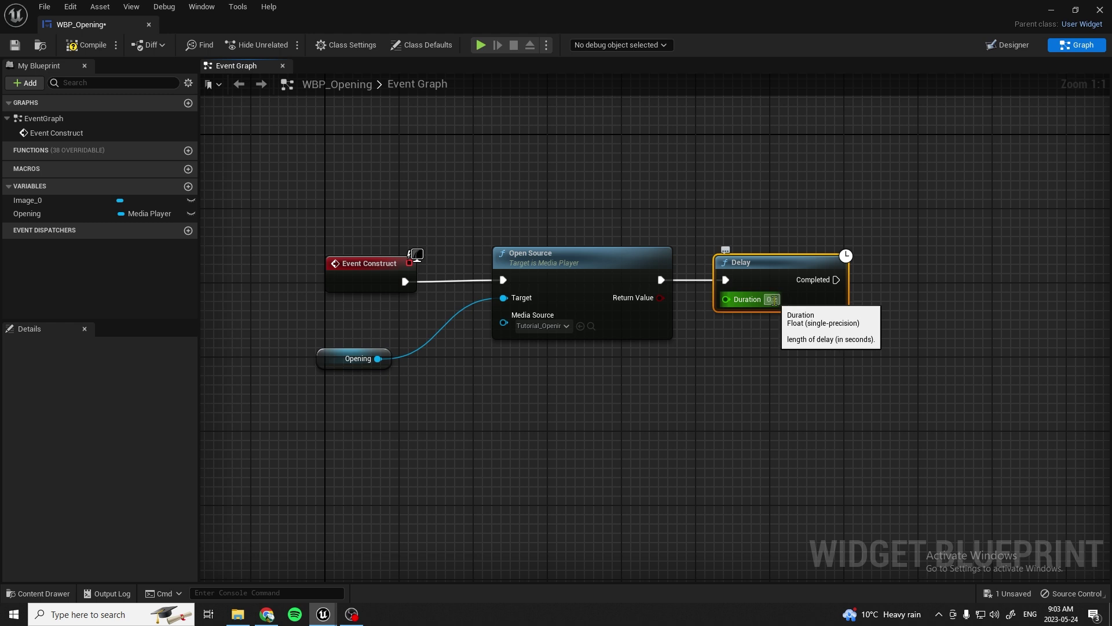
{"action": "key", "text": "BackSpace"}
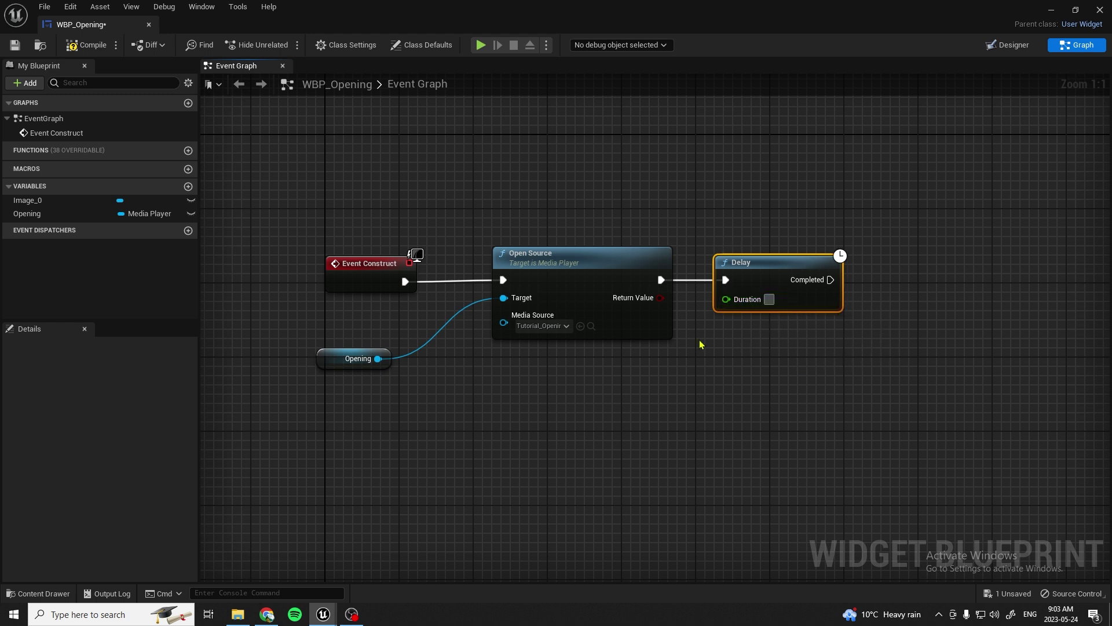
{"action": "type", "text": "40"}
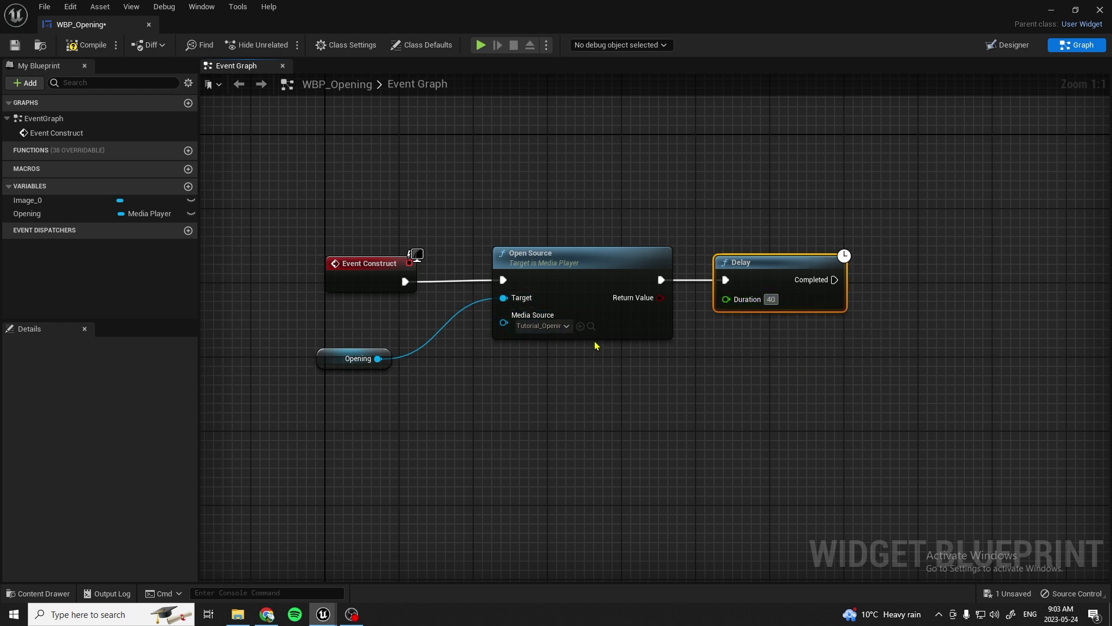
{"action": "key", "text": "Return"}
Add a Remove All Widgets node after the Delay's Completed output.
{"action": "left_click", "coordinate": [711, 374]}
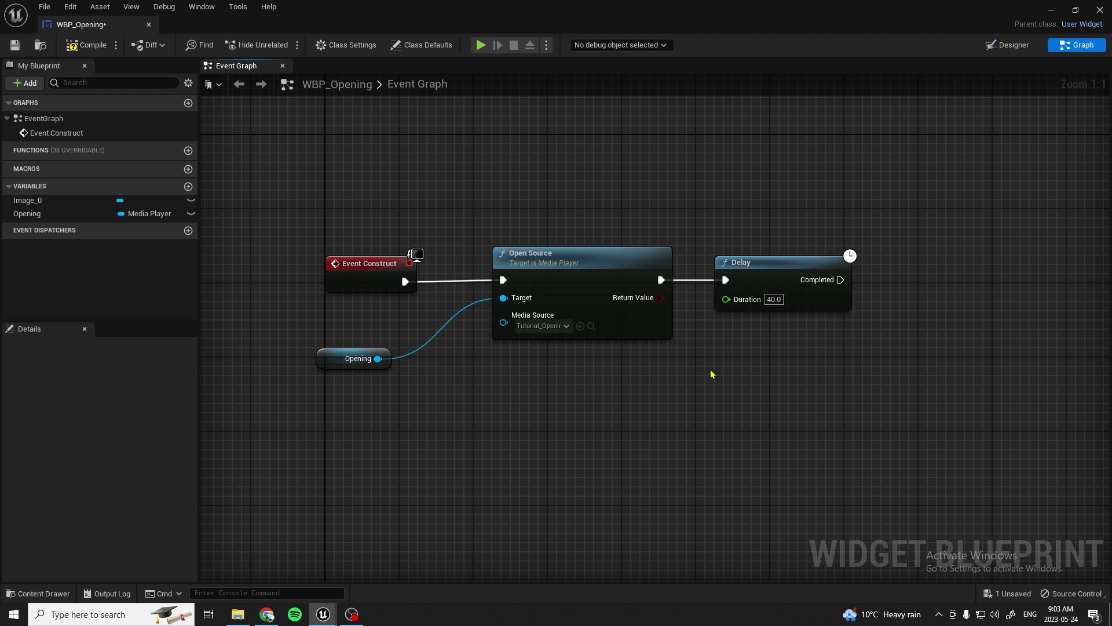
{"action": "right_click_drag", "start_coordinate": [705, 367], "coordinate": [680, 319]}
{"action": "left_click_drag", "start_coordinate": [674, 294], "coordinate": [736, 299]}
{"action": "type", "text": "remove allo"}
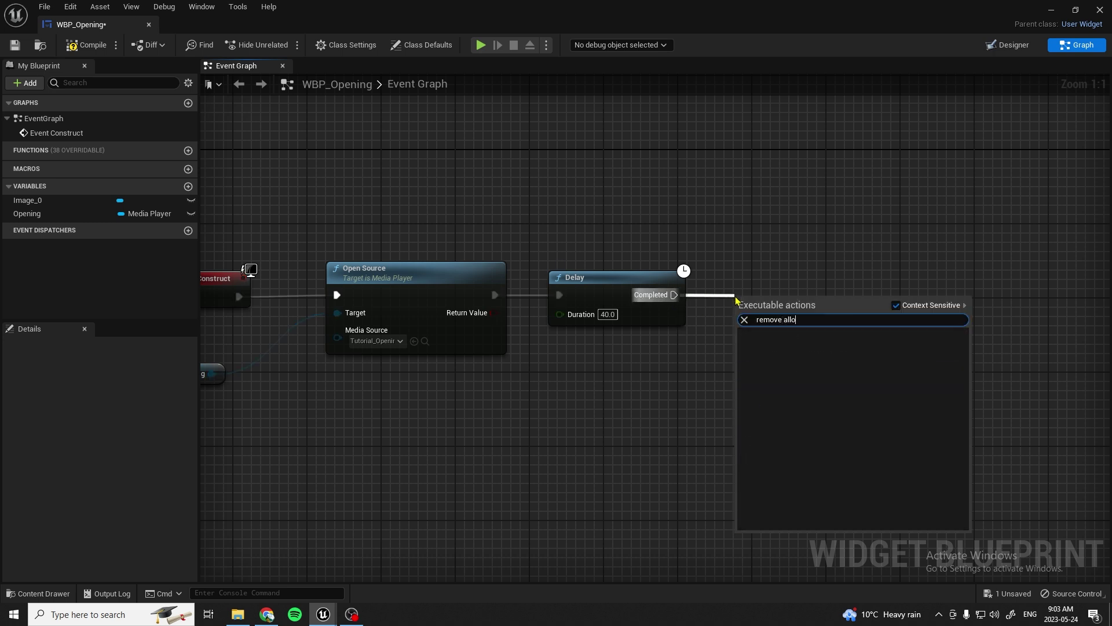
{"action": "key", "text": "BackSpace"}
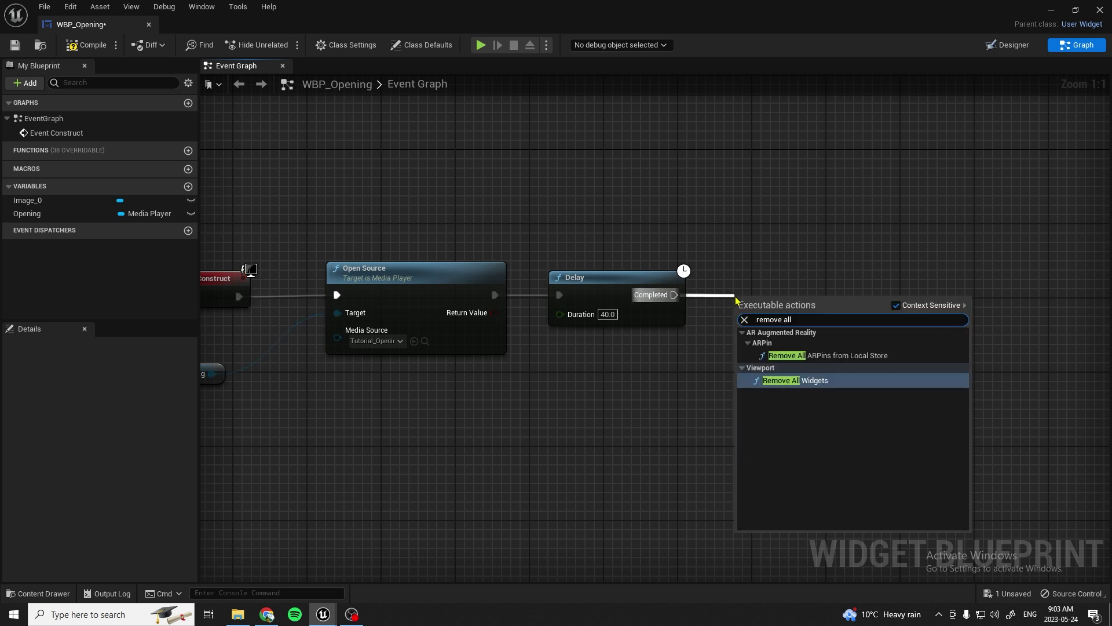
{"action": "key", "text": "Return"}
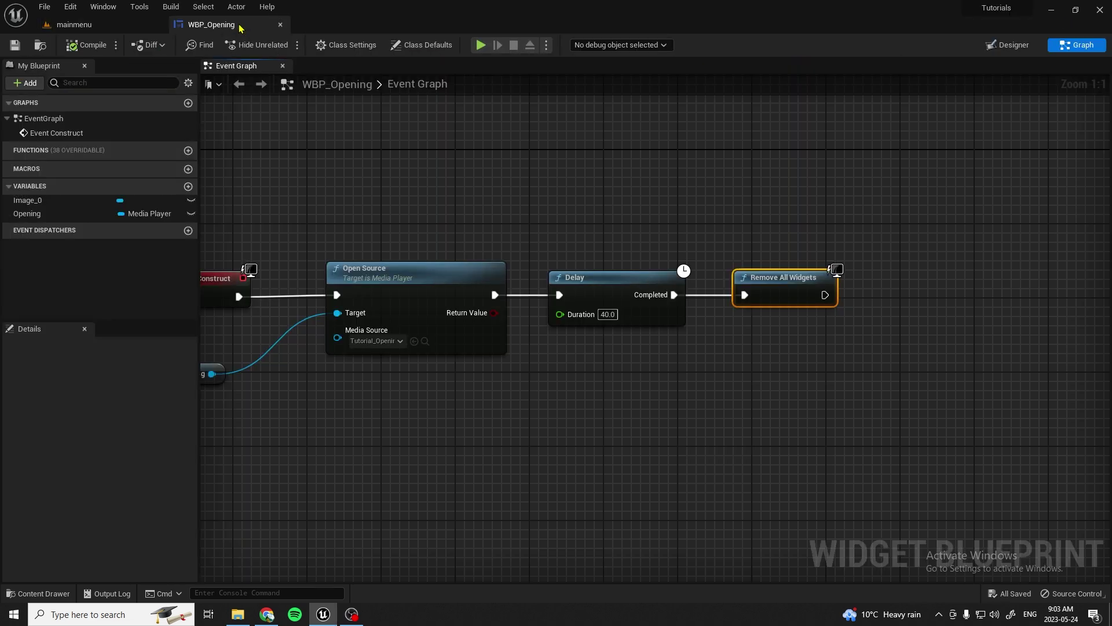
Open WBP_Menu from the UI folder and show its event graph.
{"action": "left_click", "coordinate": [87, 26]}
{"action": "left_click", "coordinate": [37, 594]}
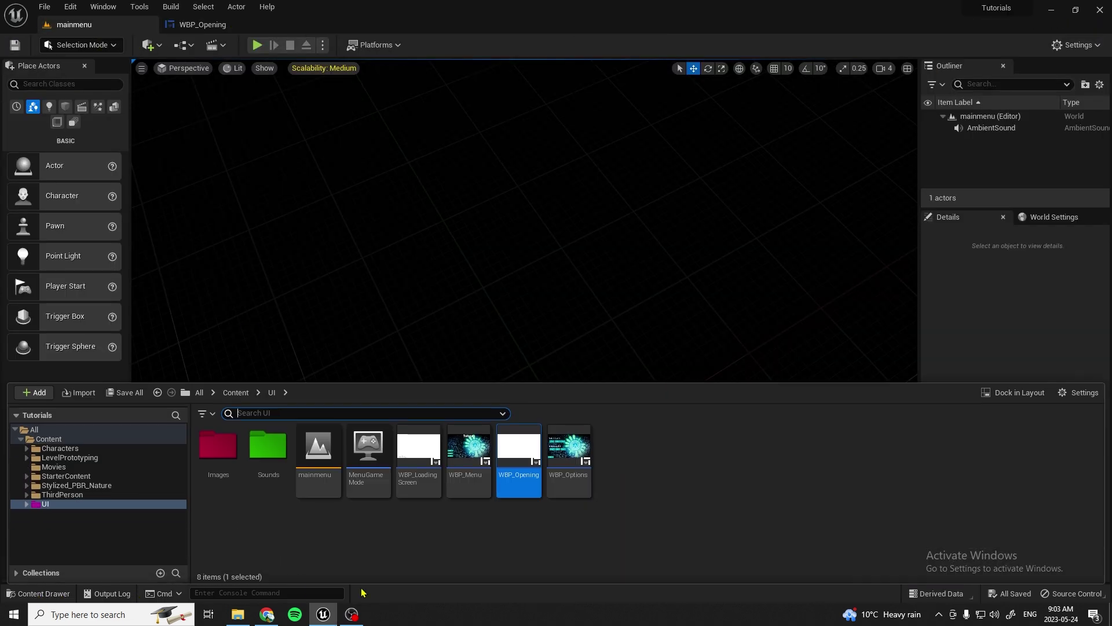
{"action": "left_click", "coordinate": [471, 470]}
{"action": "double_click", "coordinate": [471, 468]}
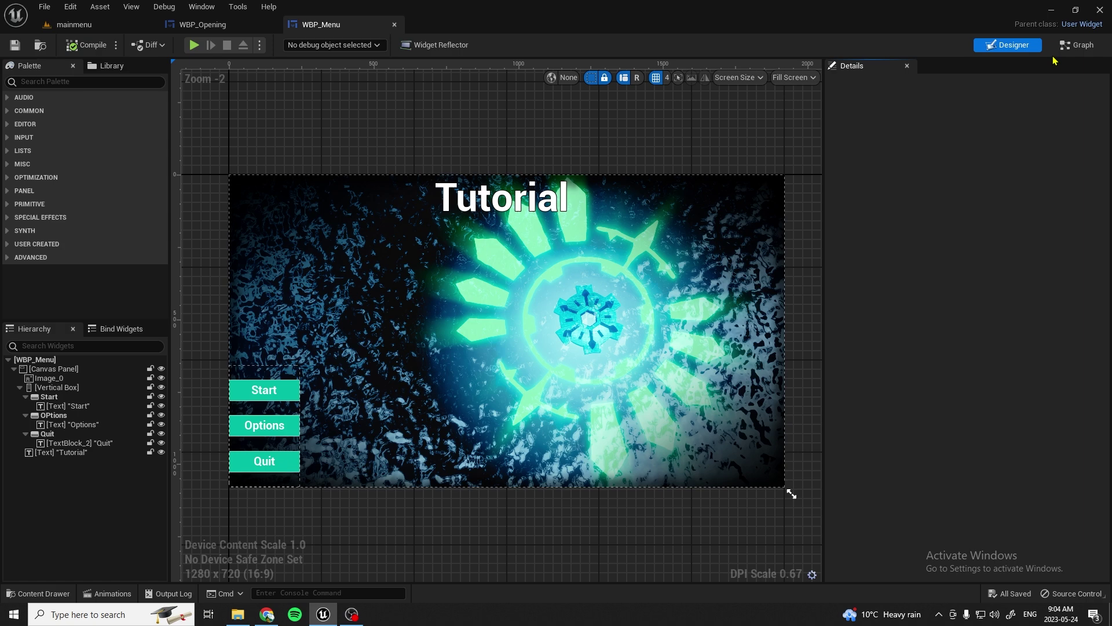
{"action": "left_click", "coordinate": [1071, 54]}
Move the Open Level, SET, Get Player Controller and Set Input Mode nodes further right.
{"action": "right_click_drag", "start_coordinate": [530, 429], "coordinate": [752, 351]}
{"action": "scroll", "coordinate": [732, 352], "scroll_direction": "down", "scroll_amount": 2}
{"action": "scroll", "coordinate": [728, 358], "scroll_direction": "up", "scroll_amount": 2}
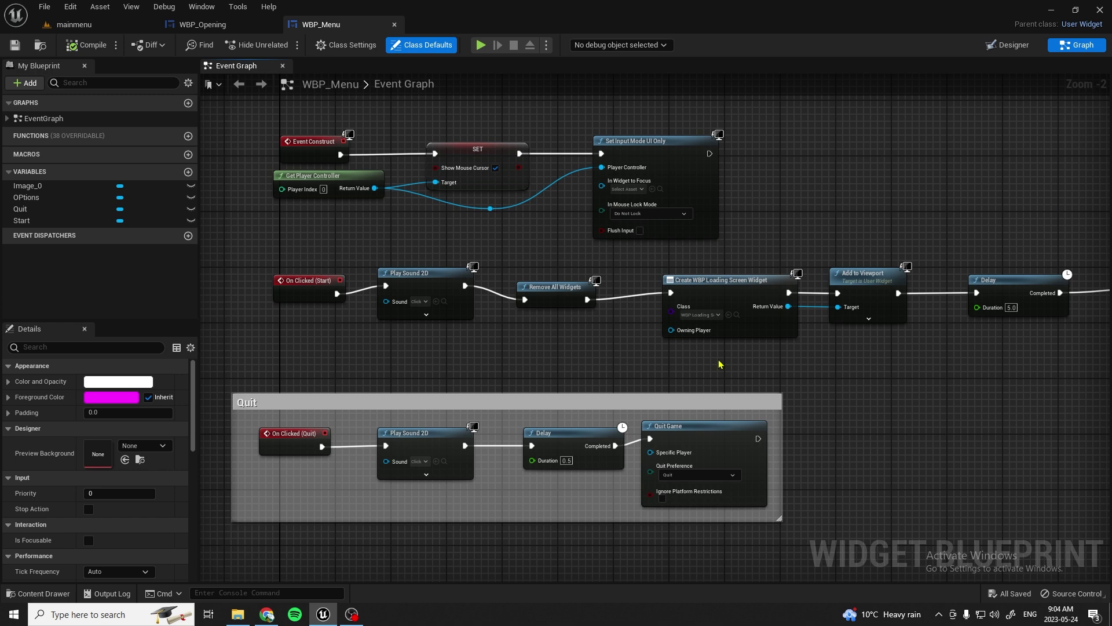
{"action": "scroll", "coordinate": [543, 380], "scroll_direction": "up", "scroll_amount": 2}
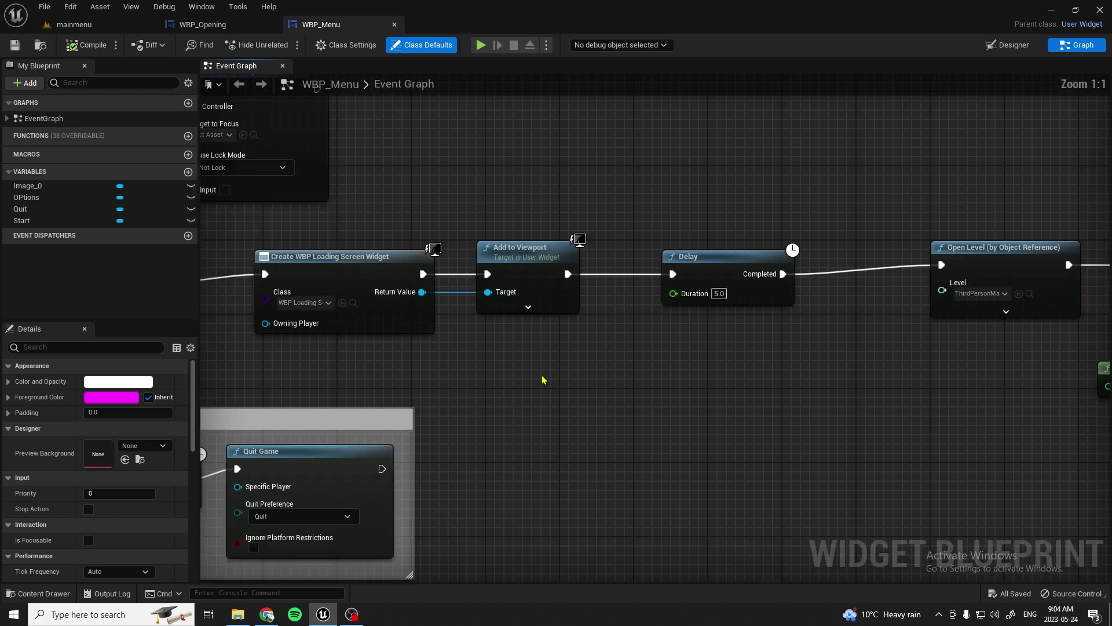
{"action": "right_click_drag", "start_coordinate": [714, 378], "coordinate": [347, 377]}
{"action": "scroll", "coordinate": [434, 365], "scroll_direction": "down", "scroll_amount": 3}
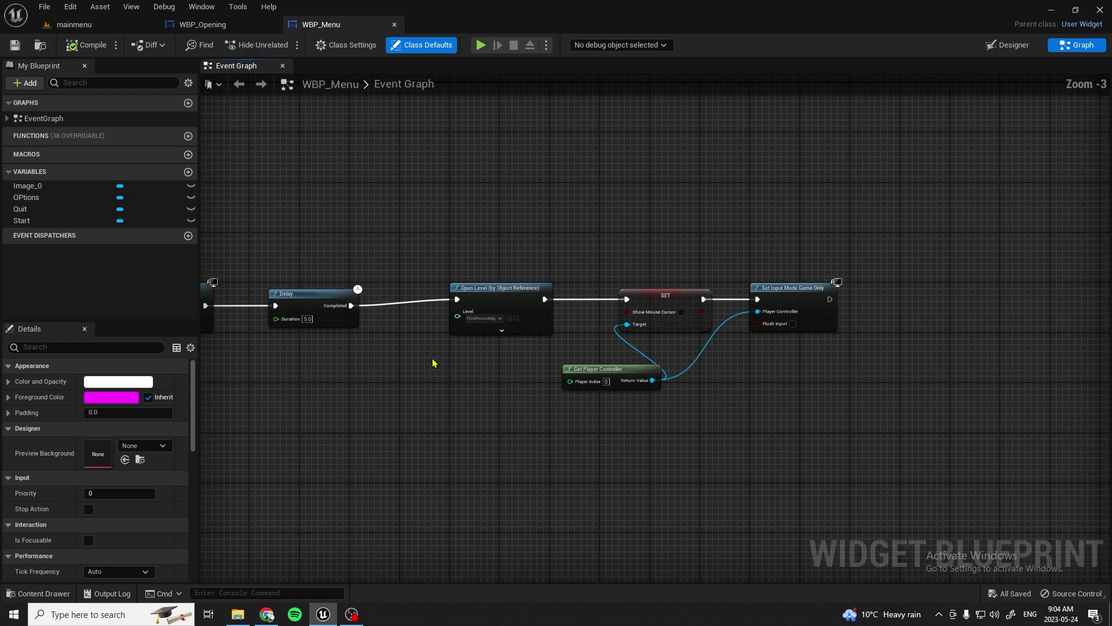
{"action": "left_click_drag", "start_coordinate": [460, 251], "coordinate": [877, 388]}
{"action": "left_click_drag", "start_coordinate": [766, 297], "coordinate": [941, 303]}
{"action": "left_click", "coordinate": [452, 367]}
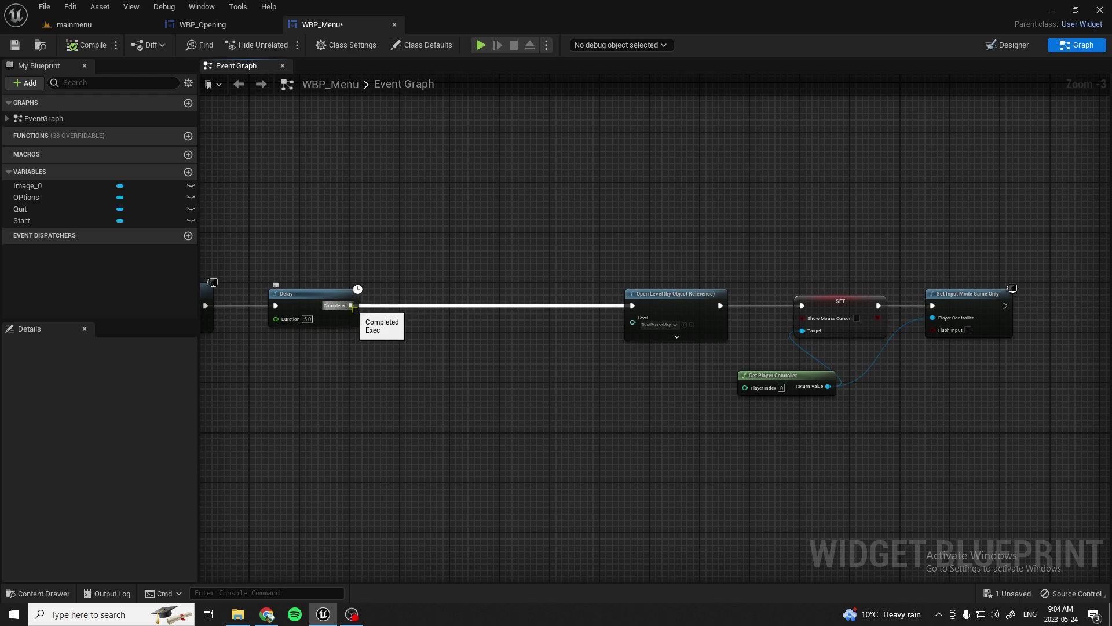
{"action": "left_click", "coordinate": [107, 25]}
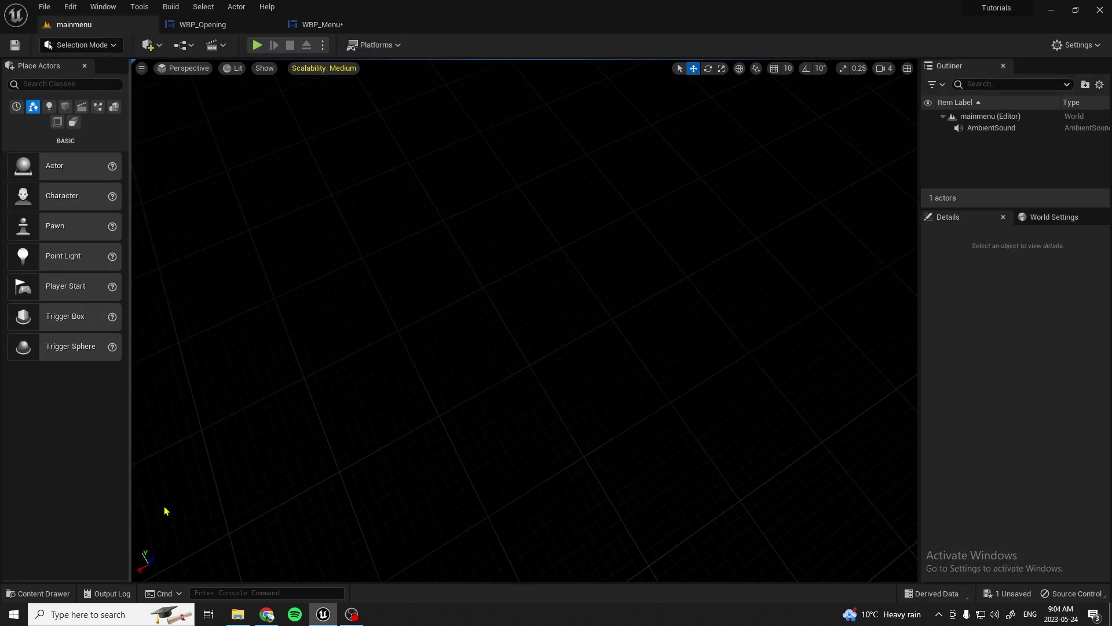
Create a level named OpeningWorld in the UI folder, save it, and load it.
{"action": "left_click", "coordinate": [39, 593]}
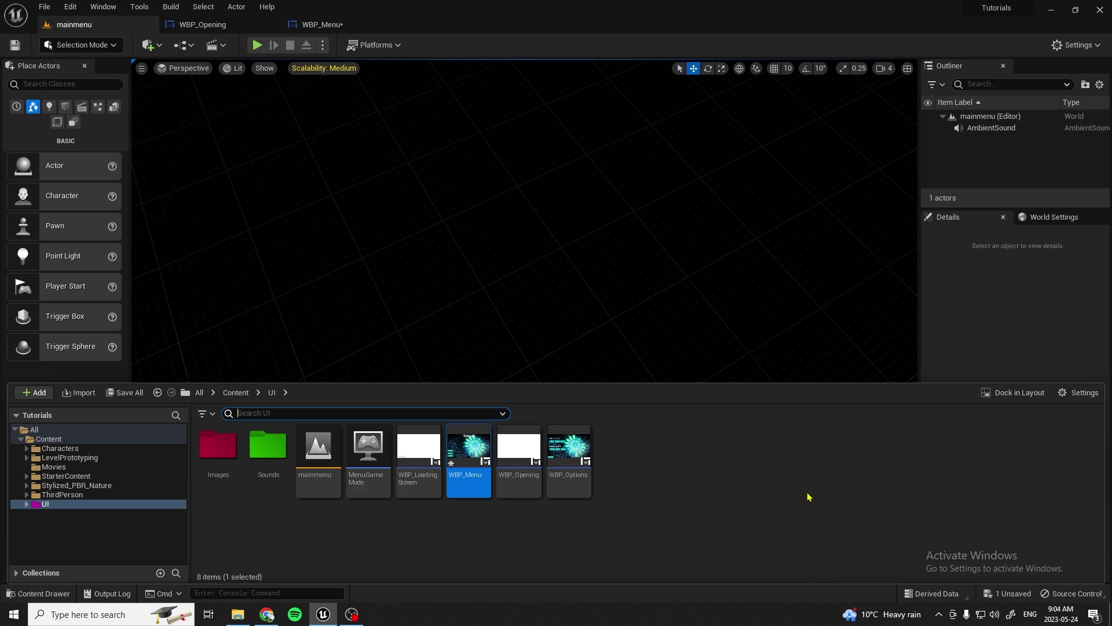
{"action": "right_click", "coordinate": [654, 487]}
{"action": "left_click", "coordinate": [727, 197]}
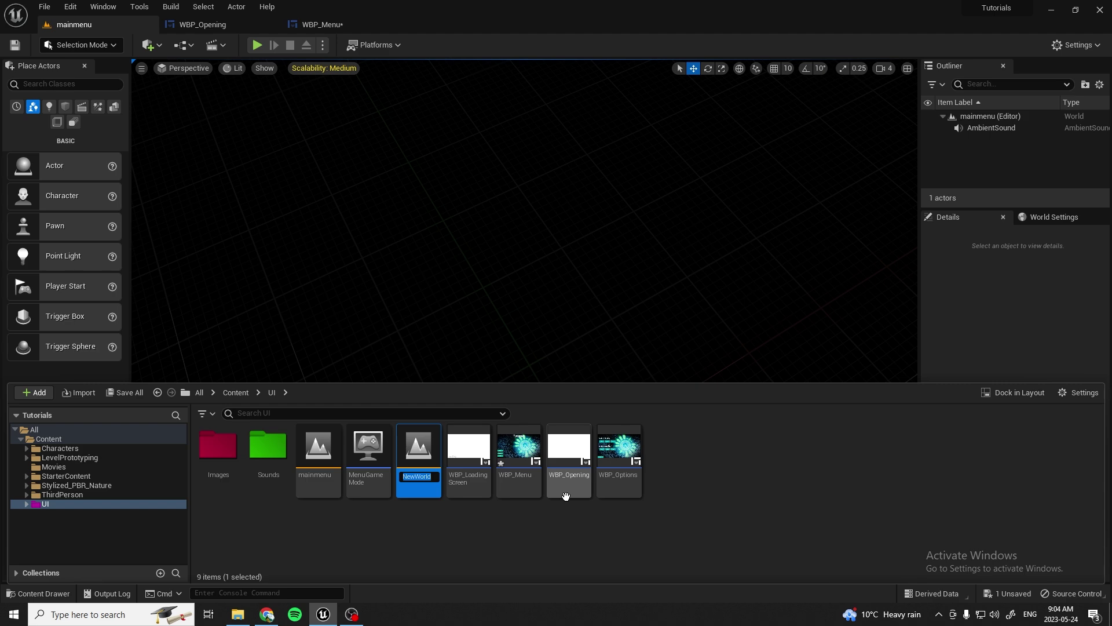
{"action": "key", "text": "BackSpace"}
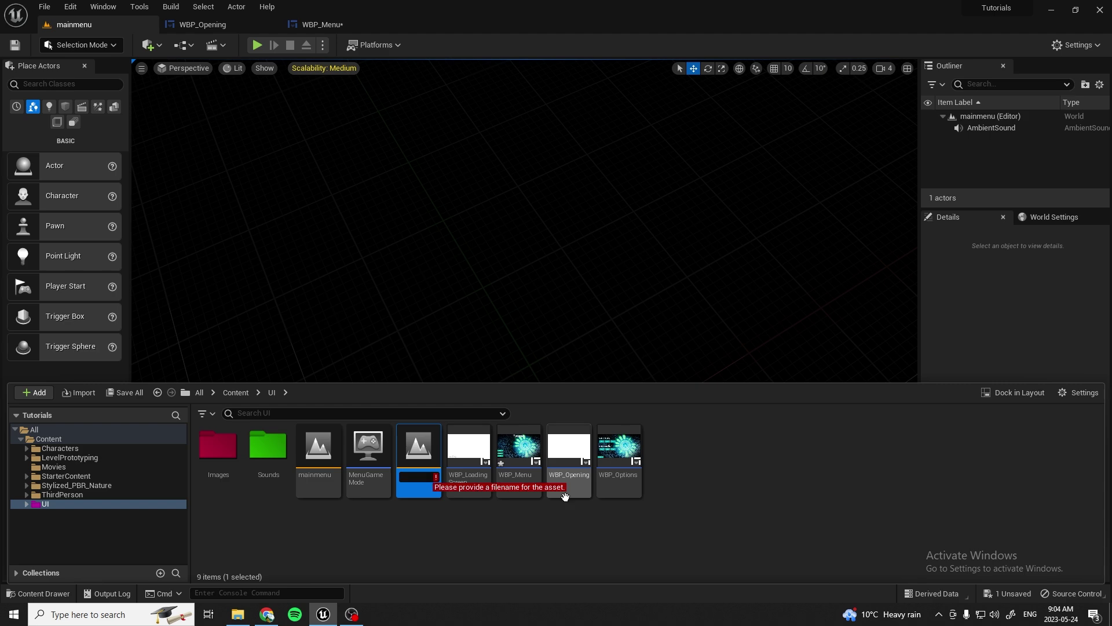
{"action": "type", "text": "Open"}
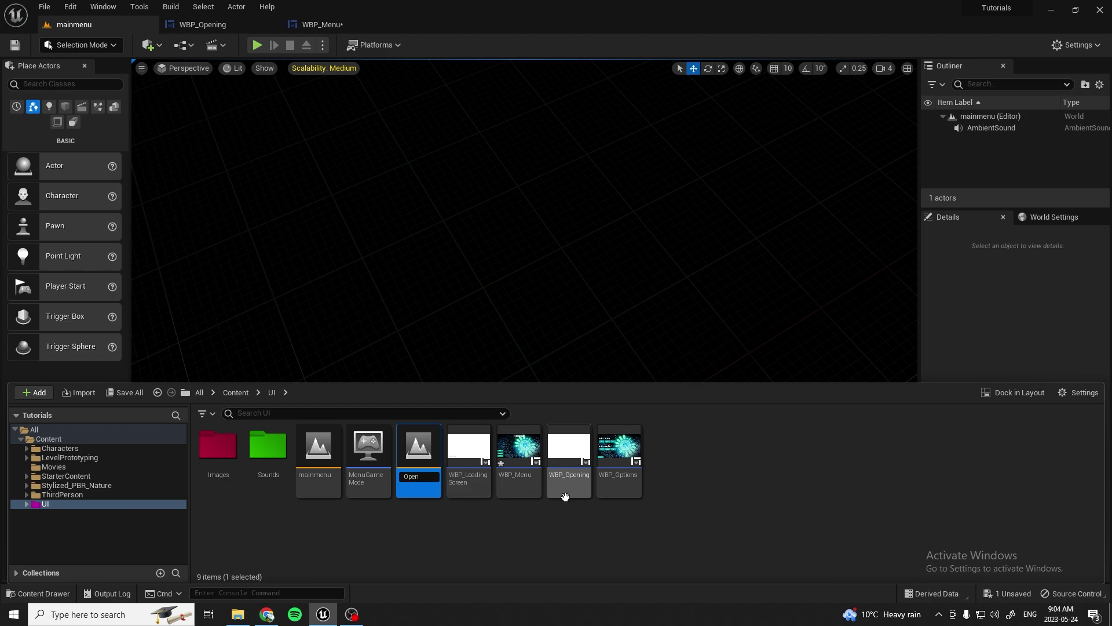
{"action": "type", "text": "ingWorld"}
{"action": "key", "text": "Return"}
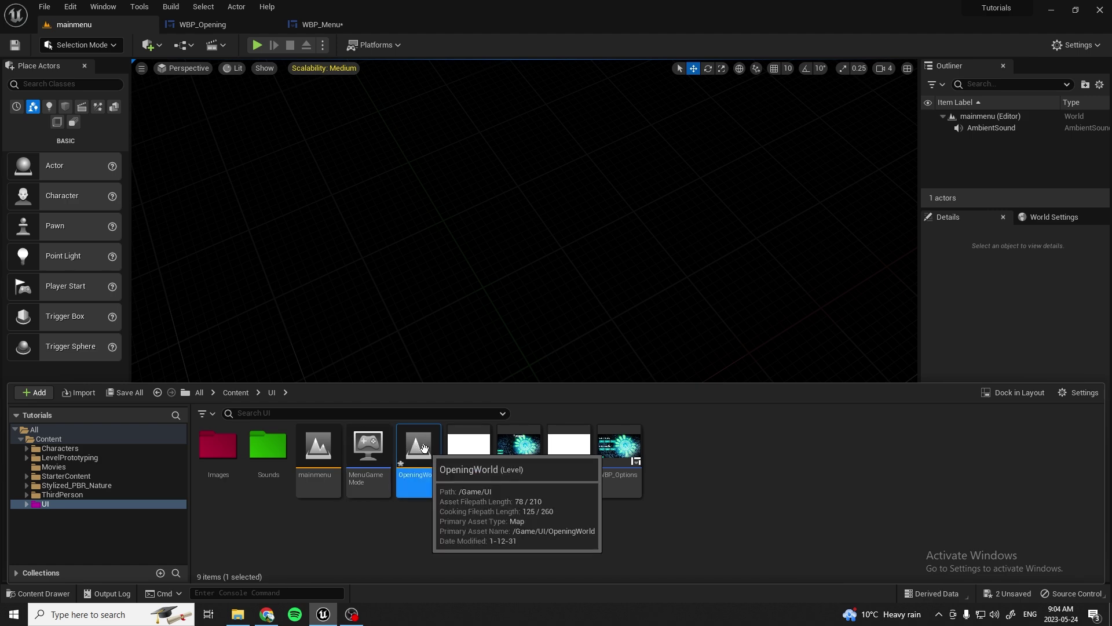
{"action": "key", "text": "ctrl+shift+s"}
{"action": "left_click", "coordinate": [586, 438]}
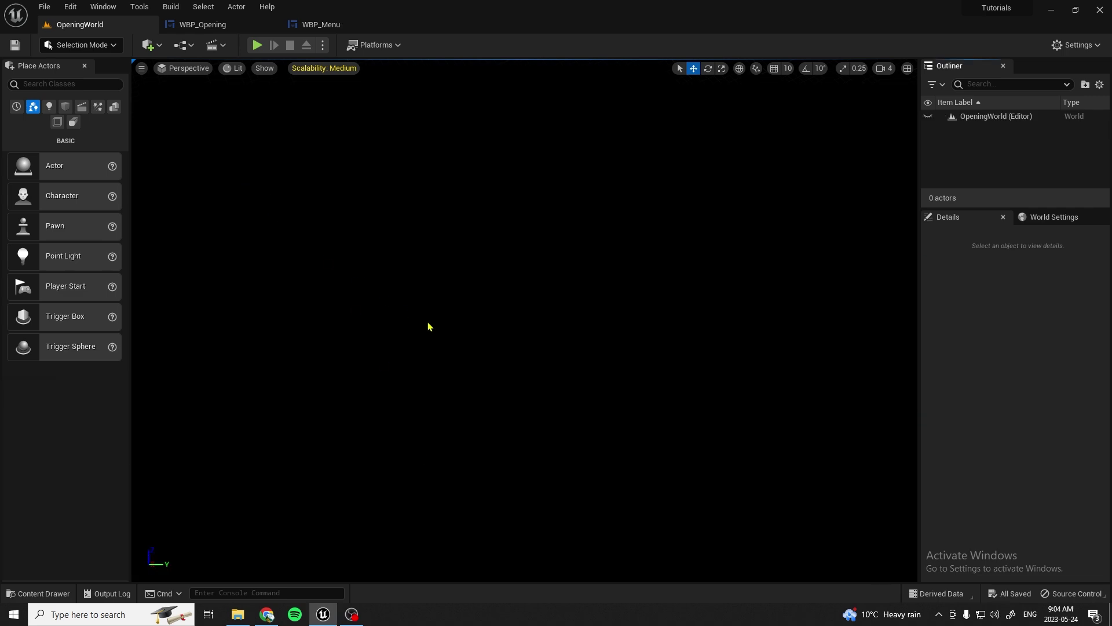
Set World Settings' GameMode Override to BP_ThirdPersonGameMode and save OpeningWorld.
{"action": "right_click_drag", "start_coordinate": [495, 355], "coordinate": [496, 355]}
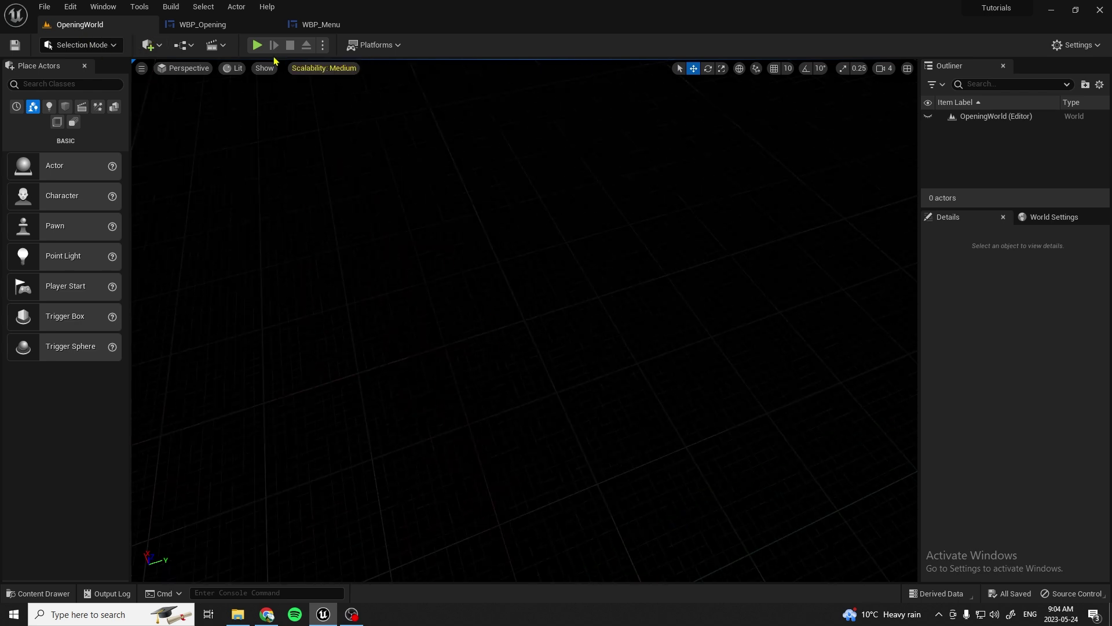
{"action": "left_click", "coordinate": [1059, 217]}
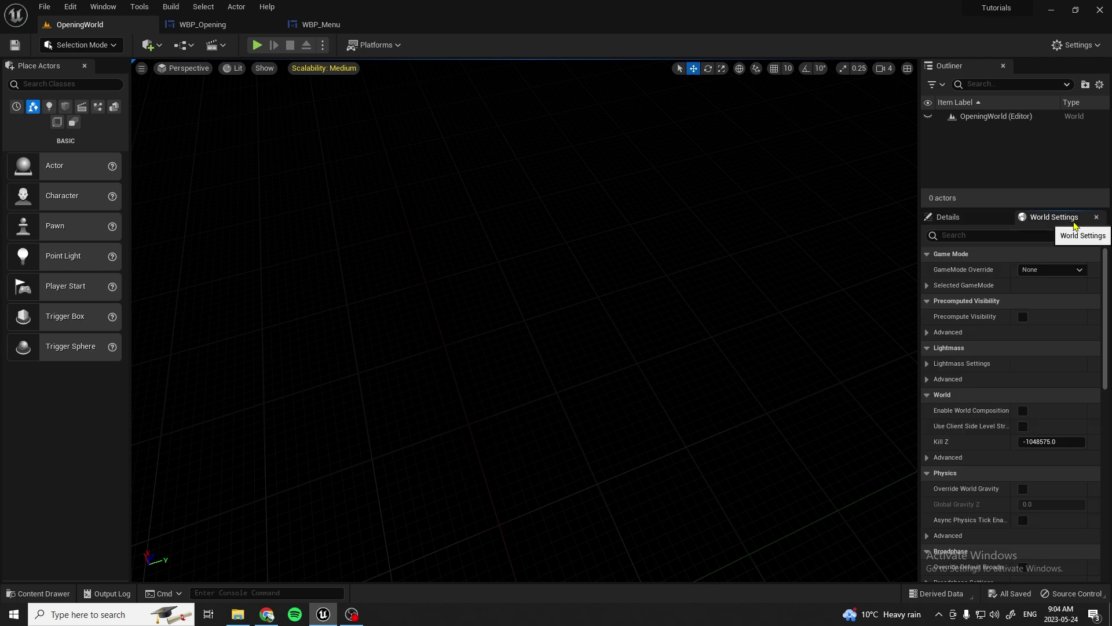
{"action": "left_click", "coordinate": [1057, 272]}
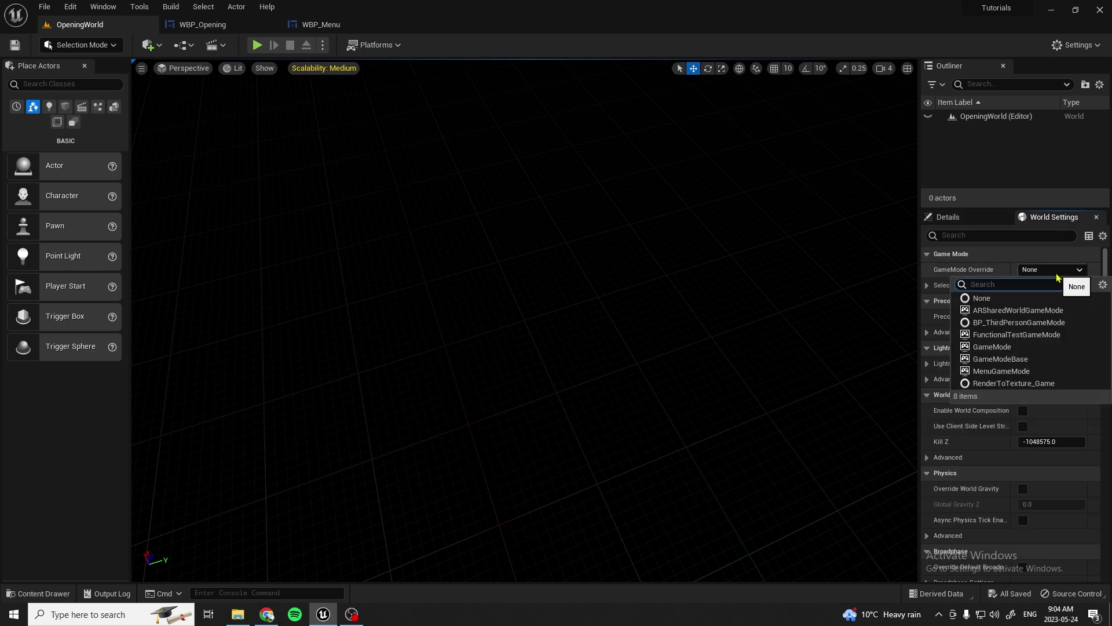
{"action": "left_click", "coordinate": [1020, 323]}
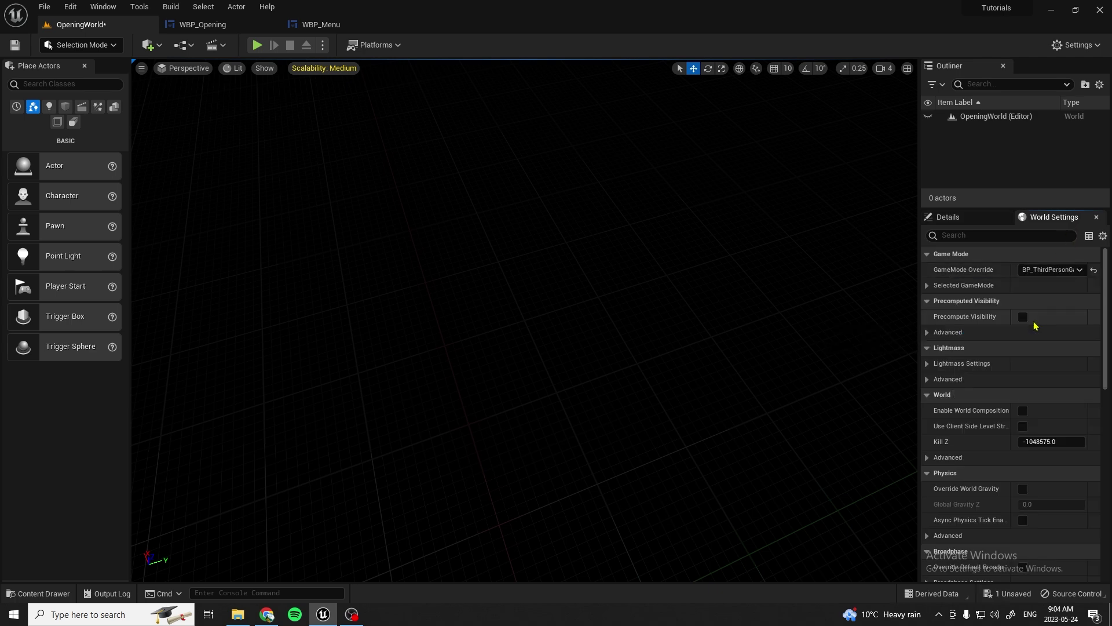
{"action": "left_click", "coordinate": [15, 46]}
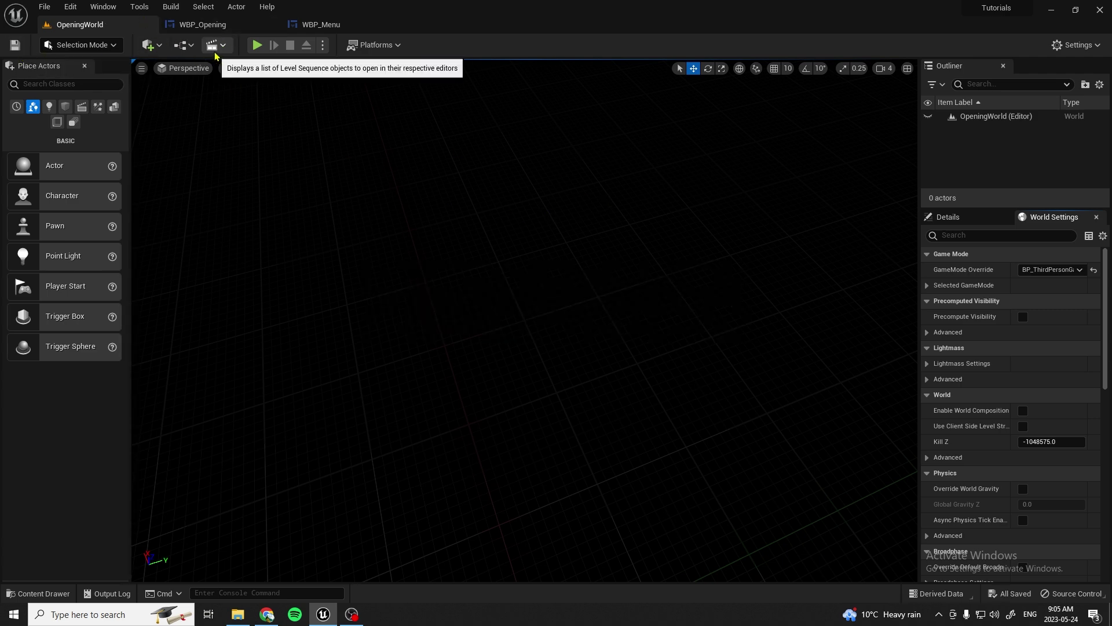
{"action": "left_click", "coordinate": [184, 46]}
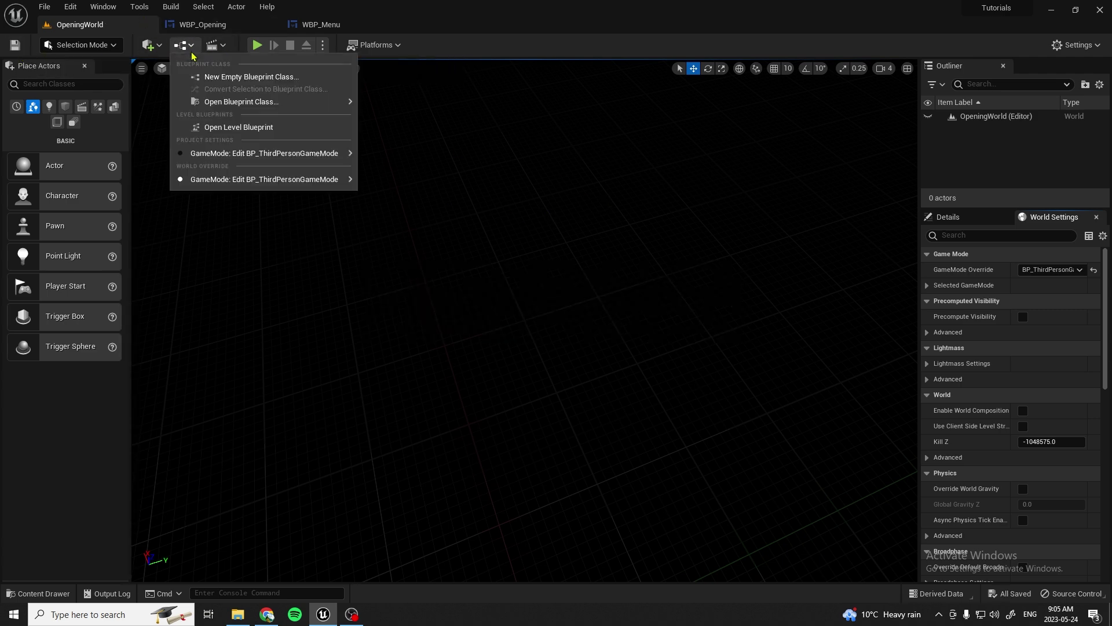
In the level blueprint, add a Create Widget node for WBP_Opening after BeginPlay.
{"action": "left_click", "coordinate": [237, 128]}
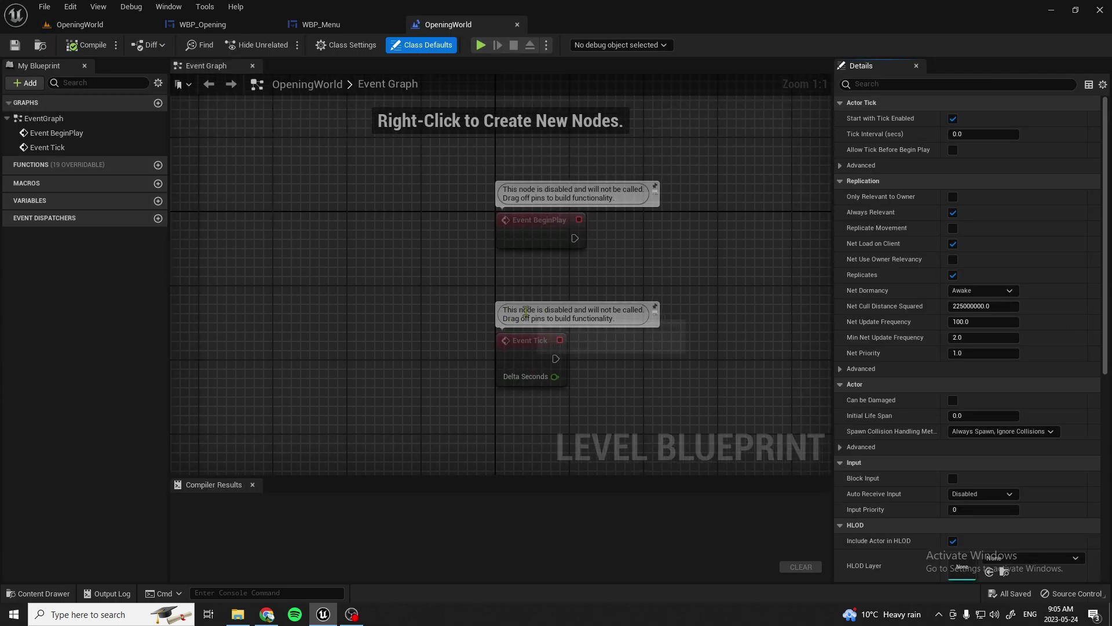
{"action": "left_click_drag", "start_coordinate": [395, 236], "coordinate": [469, 244]}
{"action": "type", "text": "create"}
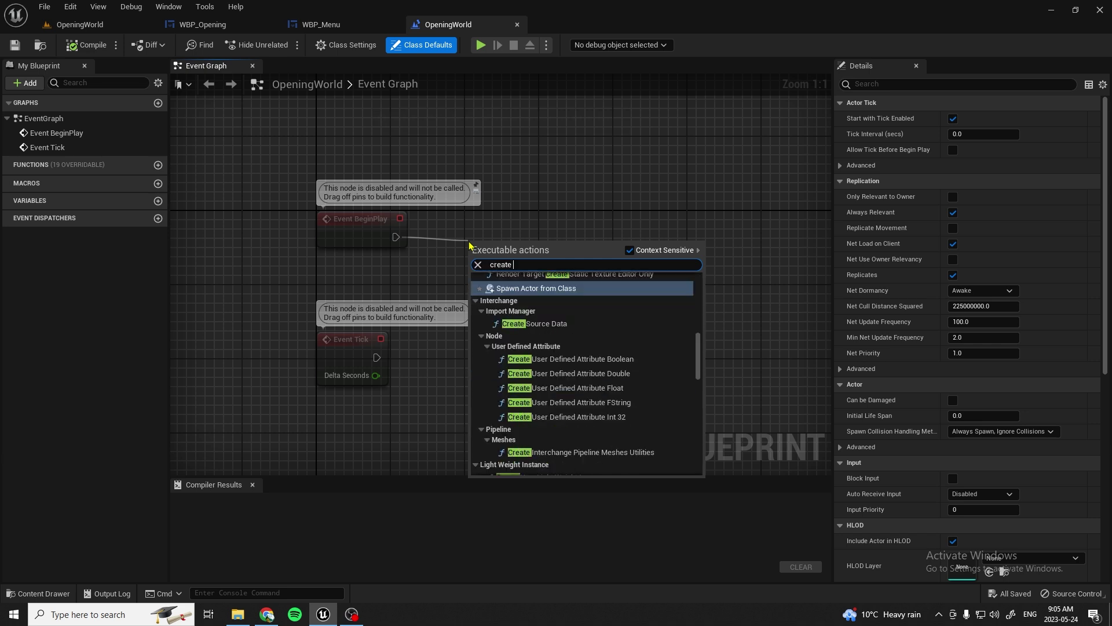
{"action": "type", "text": " widget"}
{"action": "key", "text": "Return"}
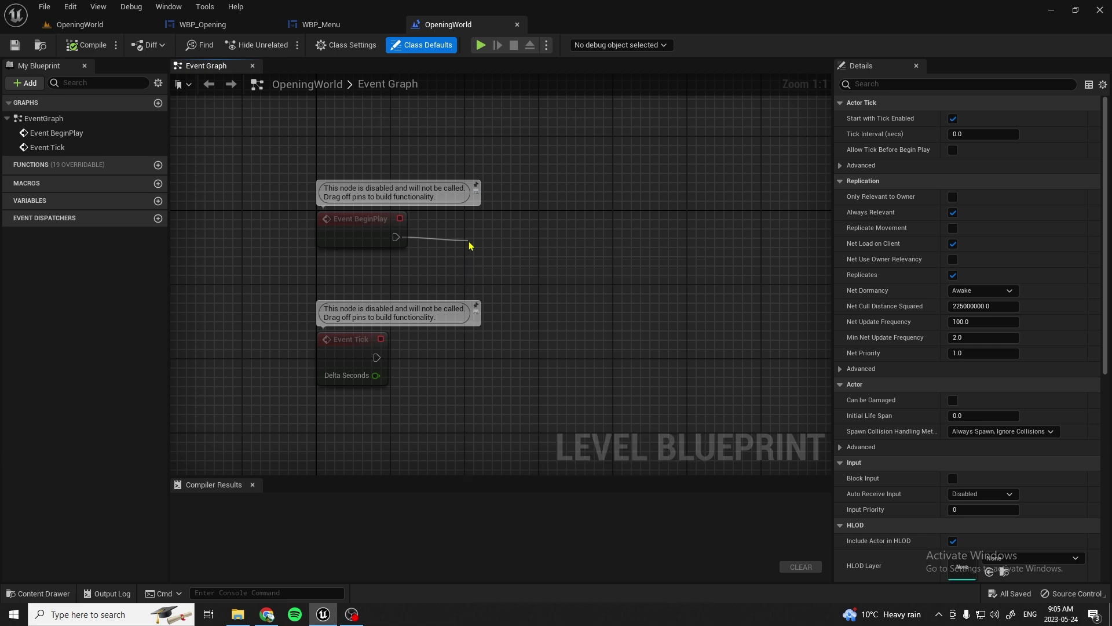
{"action": "left_click", "coordinate": [531, 292]}
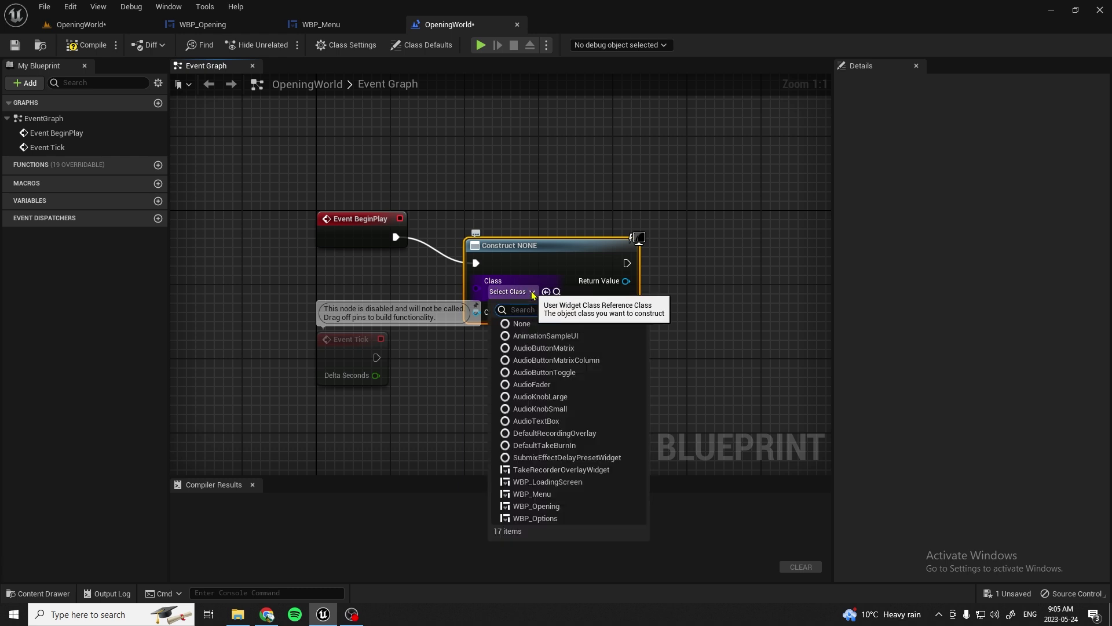
{"action": "type", "text": "opening"}
{"action": "key", "text": "Return"}
Add an Add to Viewport node after the Create WBP Opening Widget node.
{"action": "left_click", "coordinate": [549, 340]}
{"action": "right_click_drag", "start_coordinate": [549, 340], "coordinate": [320, 335]}
{"action": "left_click_drag", "start_coordinate": [401, 245], "coordinate": [504, 247]}
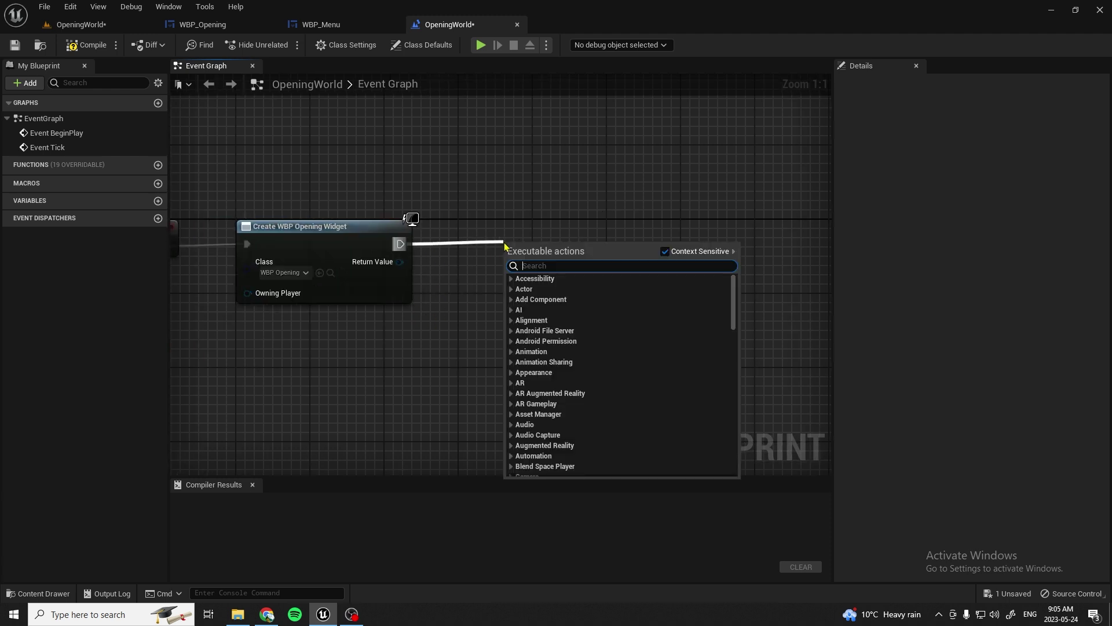
{"action": "type", "text": "add to view"}
{"action": "key", "text": "Return"}
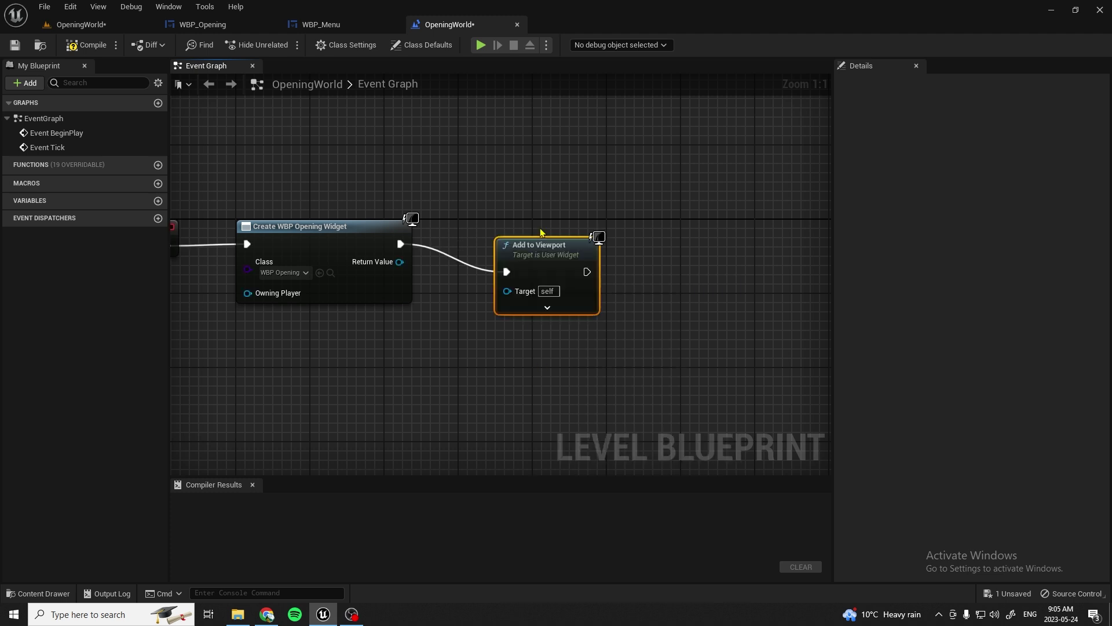
Connect the widget to Add to Viewport's Target and follow it with a 40-second Delay.
{"action": "left_click_drag", "start_coordinate": [399, 262], "coordinate": [497, 282]}
{"action": "left_click_drag", "start_coordinate": [517, 246], "coordinate": [479, 228]}
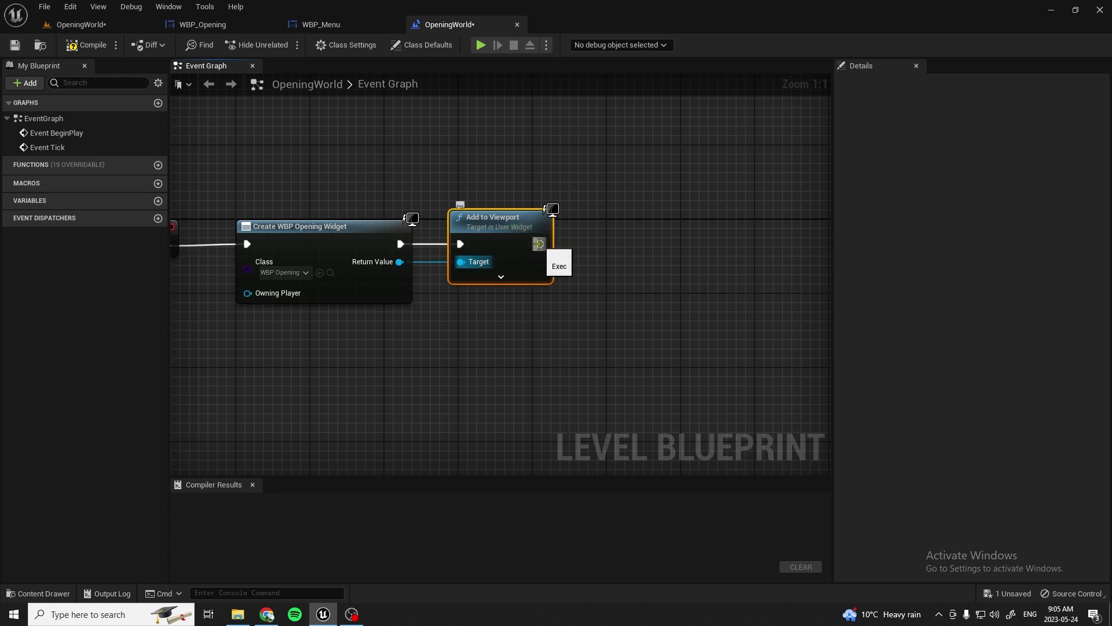
{"action": "left_click_drag", "start_coordinate": [539, 243], "coordinate": [621, 249]}
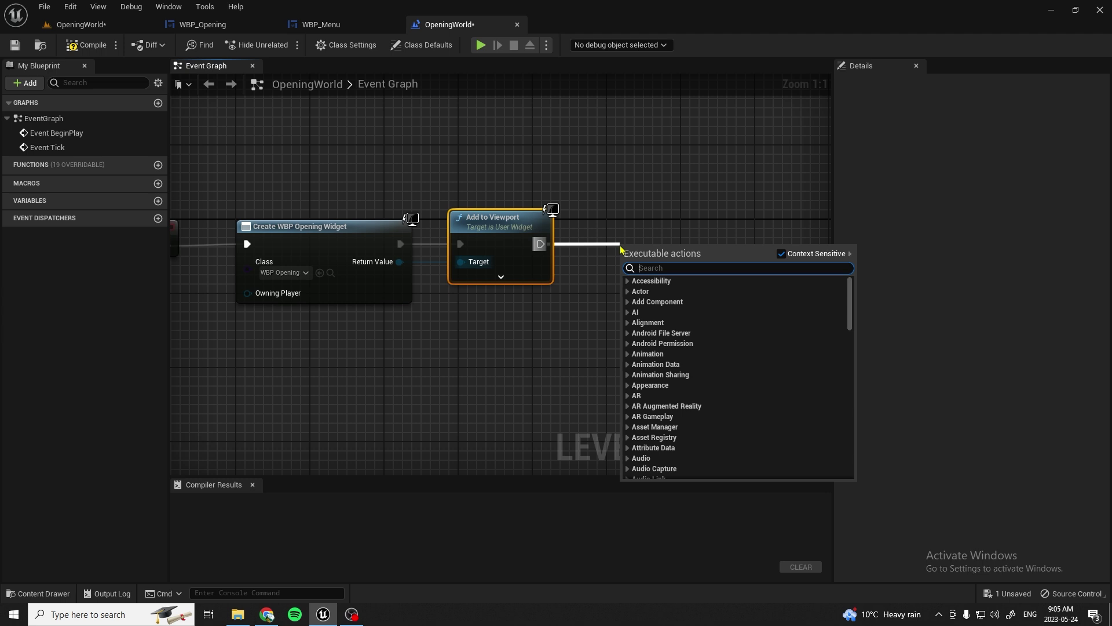
{"action": "type", "text": "delay"}
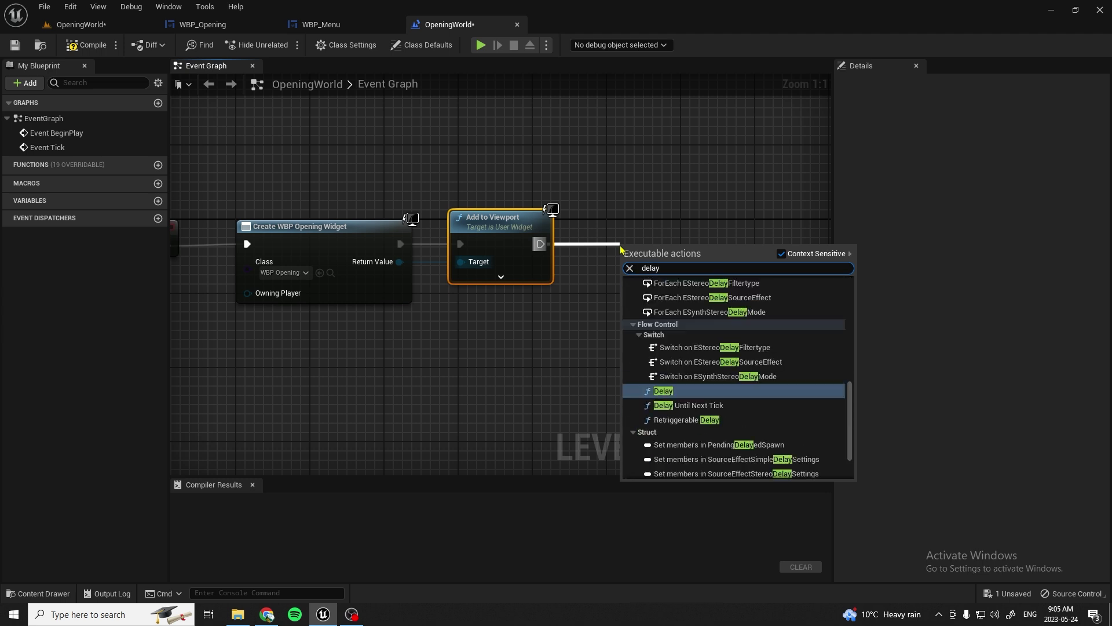
{"action": "left_click", "coordinate": [685, 393]}
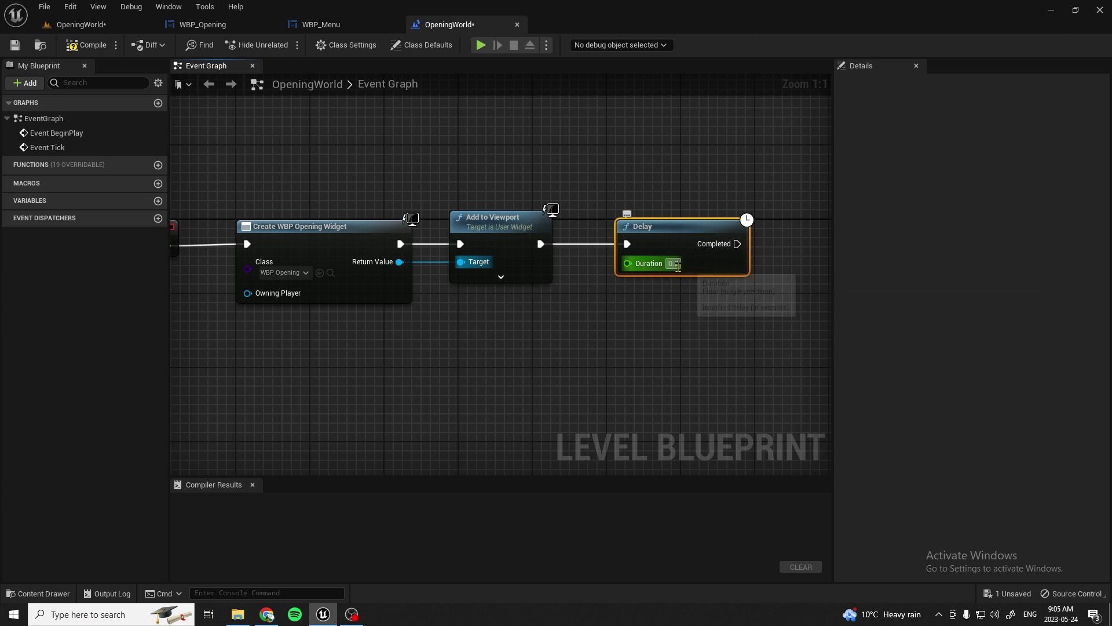
{"action": "left_click", "coordinate": [673, 263]}
{"action": "key", "text": "BackSpace"}
{"action": "type", "text": "40"}
{"action": "key", "text": "Return"}
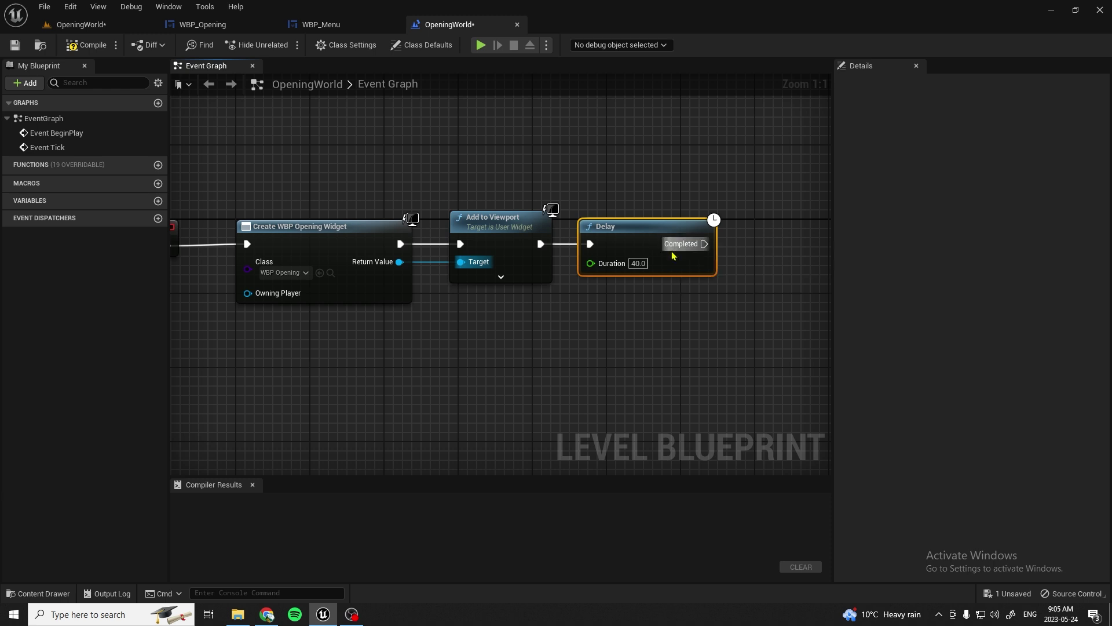
Add Open Level for ThirdPersonMap after the Delay, then compile and save.
{"action": "right_click_drag", "start_coordinate": [723, 311], "coordinate": [544, 318]}
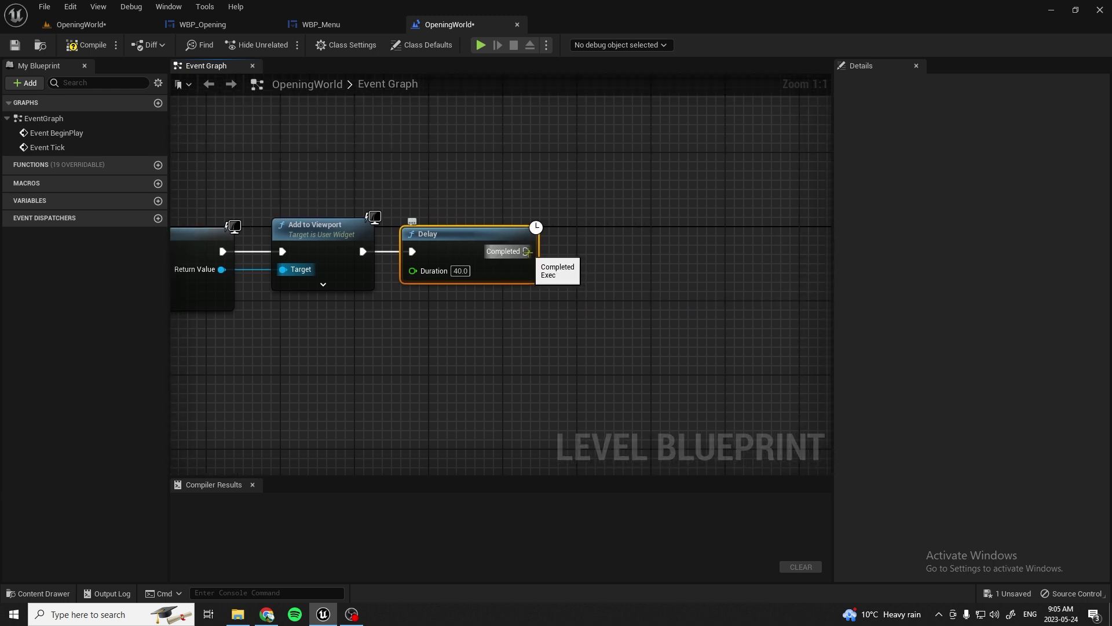
{"action": "left_click_drag", "start_coordinate": [532, 257], "coordinate": [617, 253]}
{"action": "type", "text": "open"}
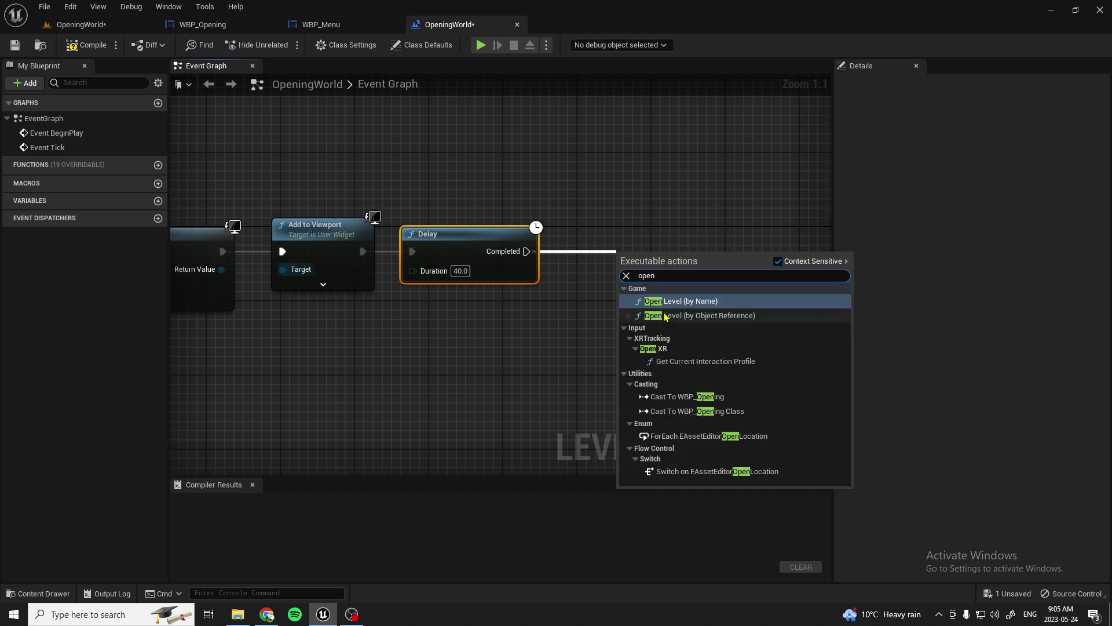
{"action": "left_click", "coordinate": [667, 315]}
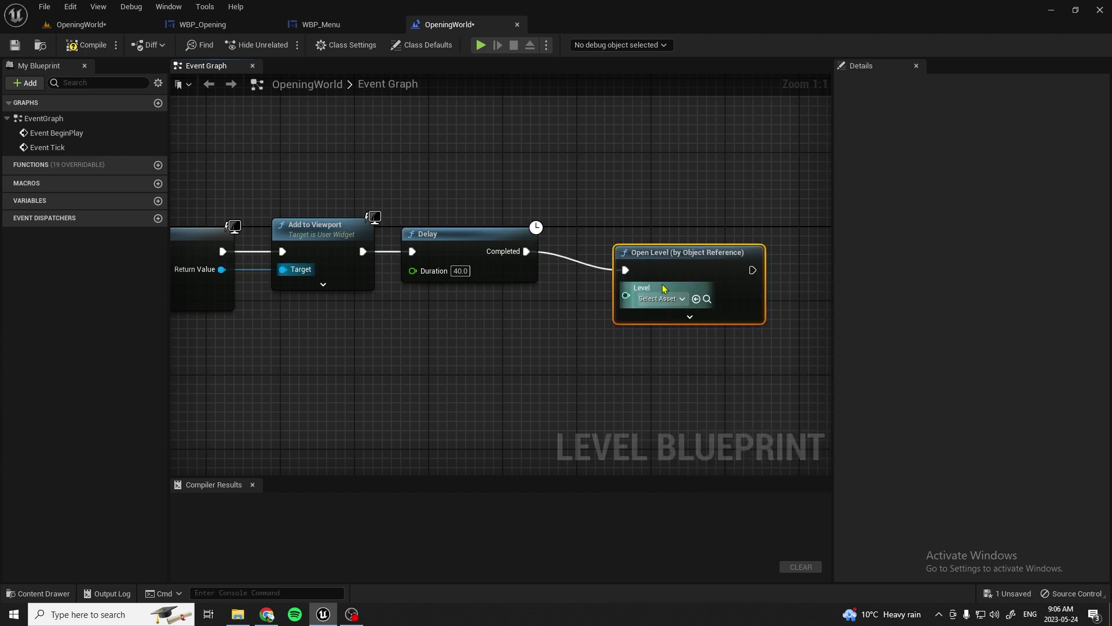
{"action": "left_click", "coordinate": [675, 280]}
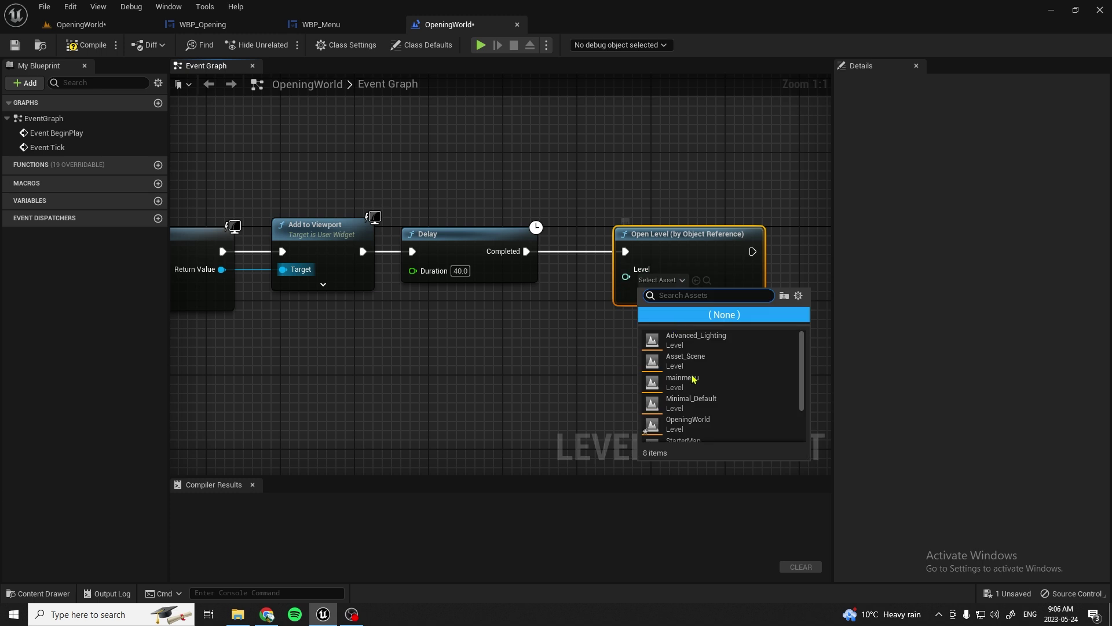
{"action": "type", "text": "third"}
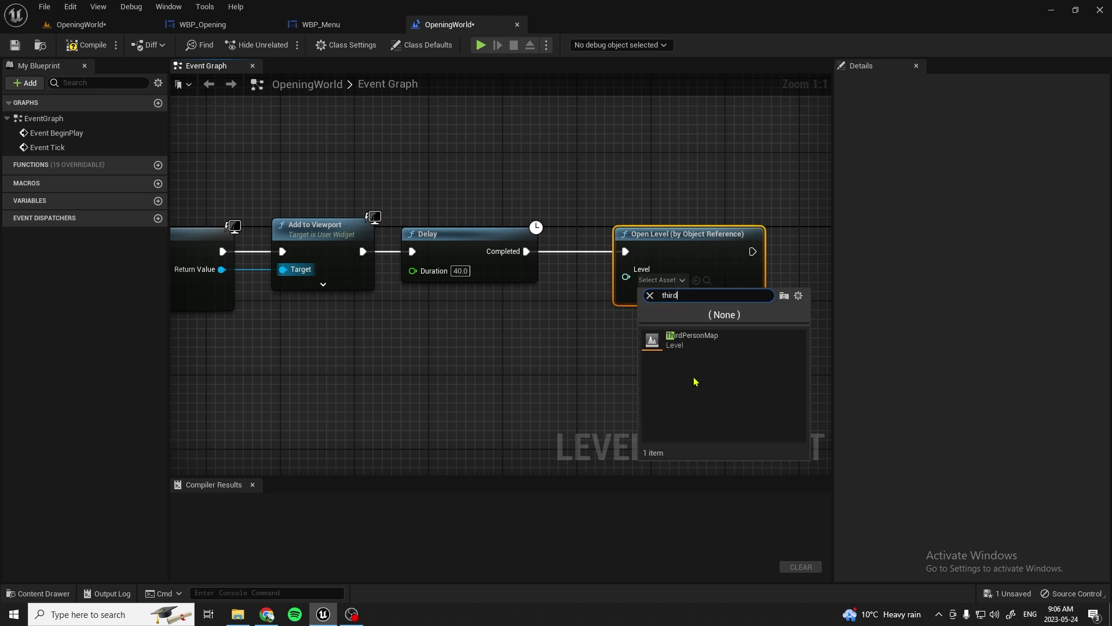
{"action": "left_click", "coordinate": [696, 345]}
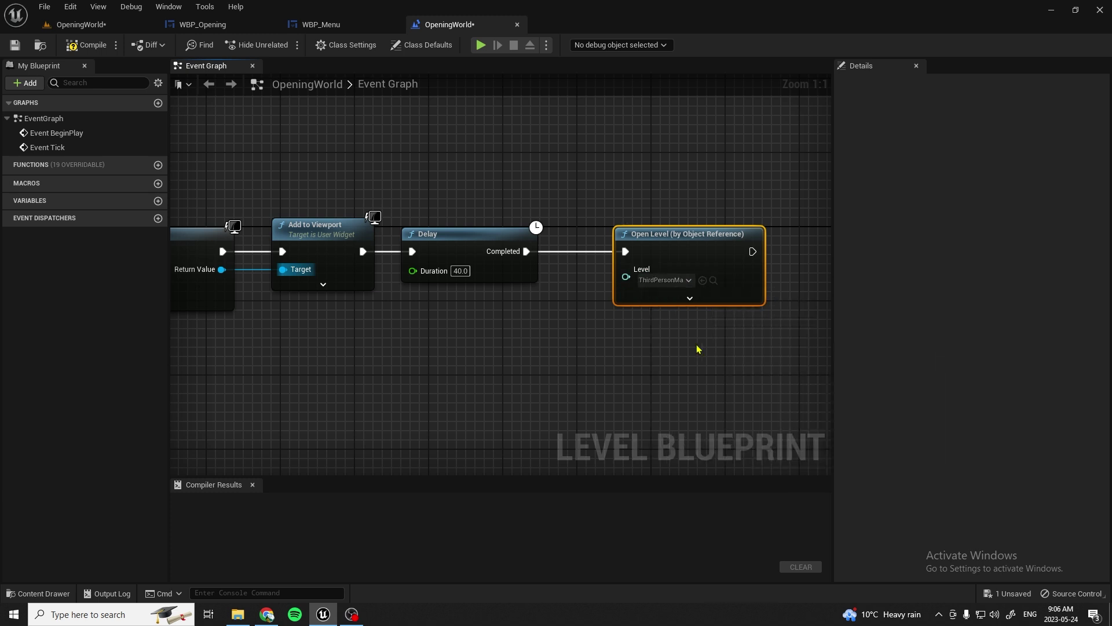
{"action": "left_click", "coordinate": [90, 48]}
{"action": "left_click", "coordinate": [16, 46]}
{"action": "scroll", "coordinate": [472, 210], "scroll_direction": "down", "scroll_amount": 7}
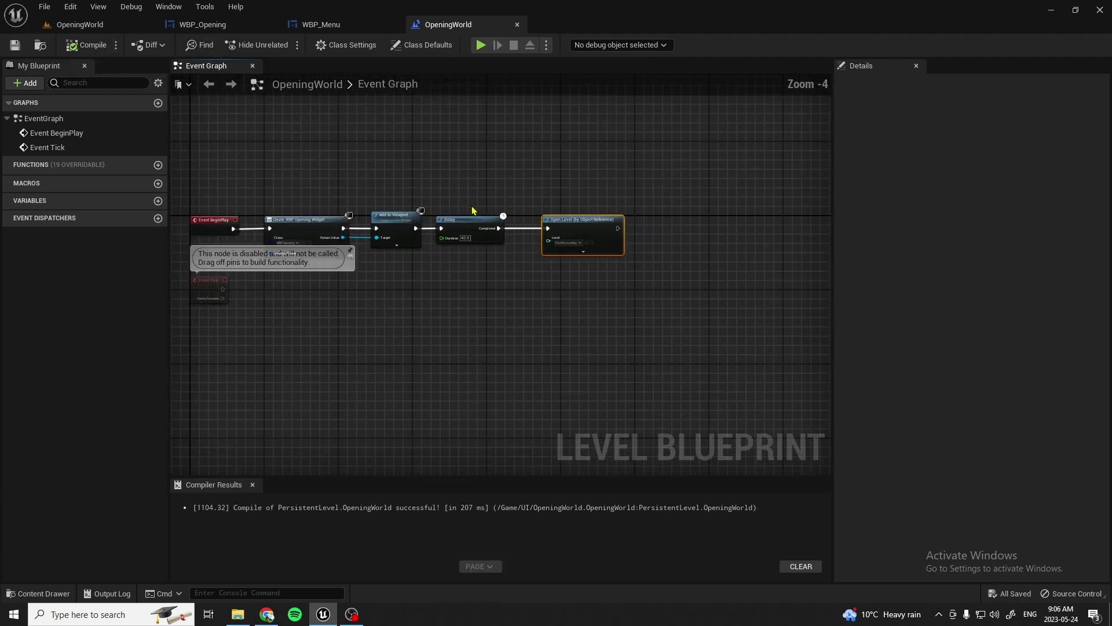
{"action": "scroll", "coordinate": [471, 211], "scroll_direction": "up", "scroll_amount": 5}
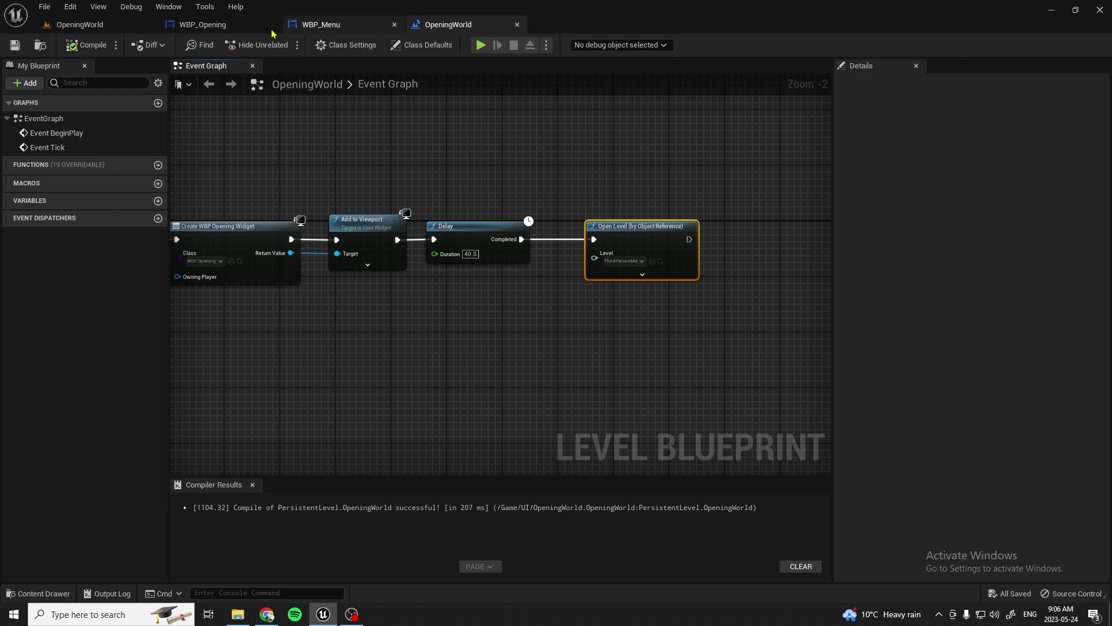
{"action": "left_click", "coordinate": [109, 24]}
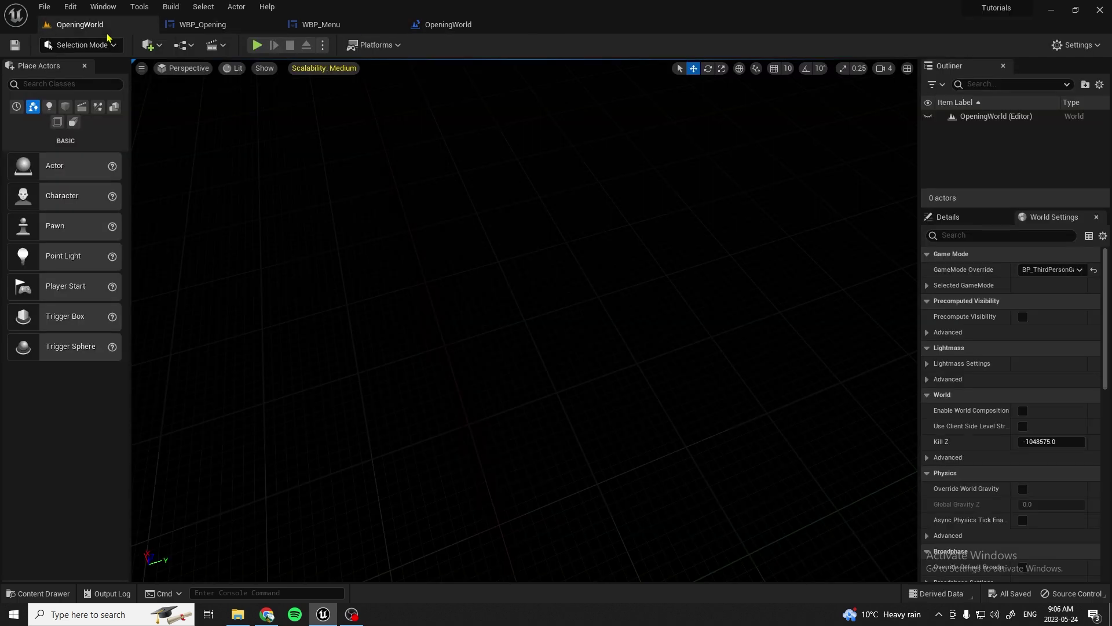
{"action": "left_click", "coordinate": [238, 22]}
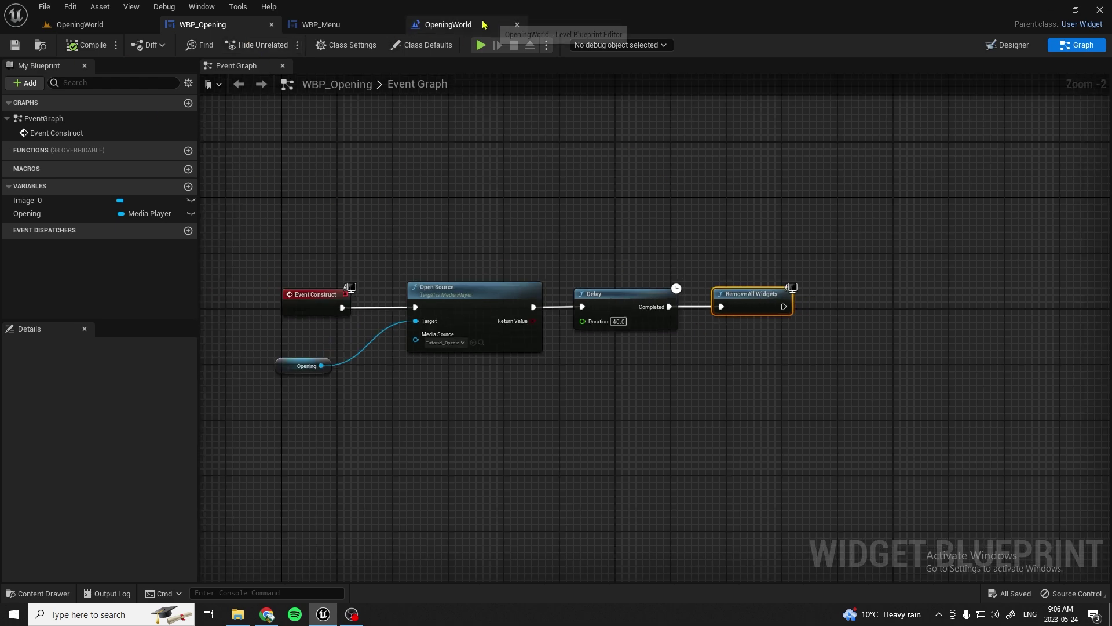
{"action": "left_click", "coordinate": [448, 24]}
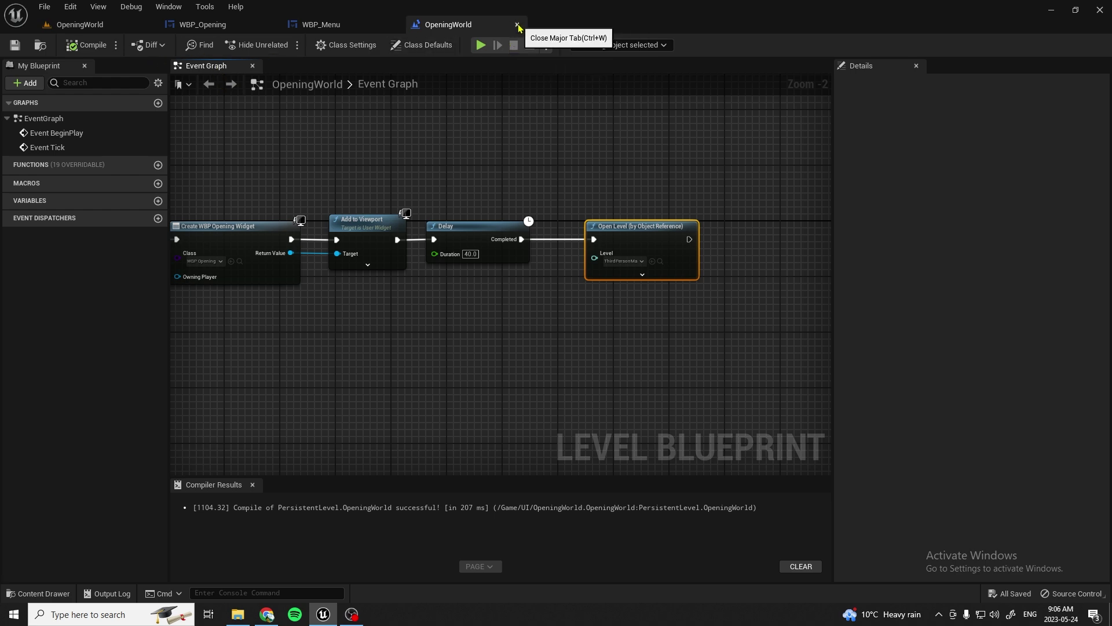
After the menu's Delay, add Open Level set to OpeningWorld and compile.
{"action": "left_click", "coordinate": [321, 24]}
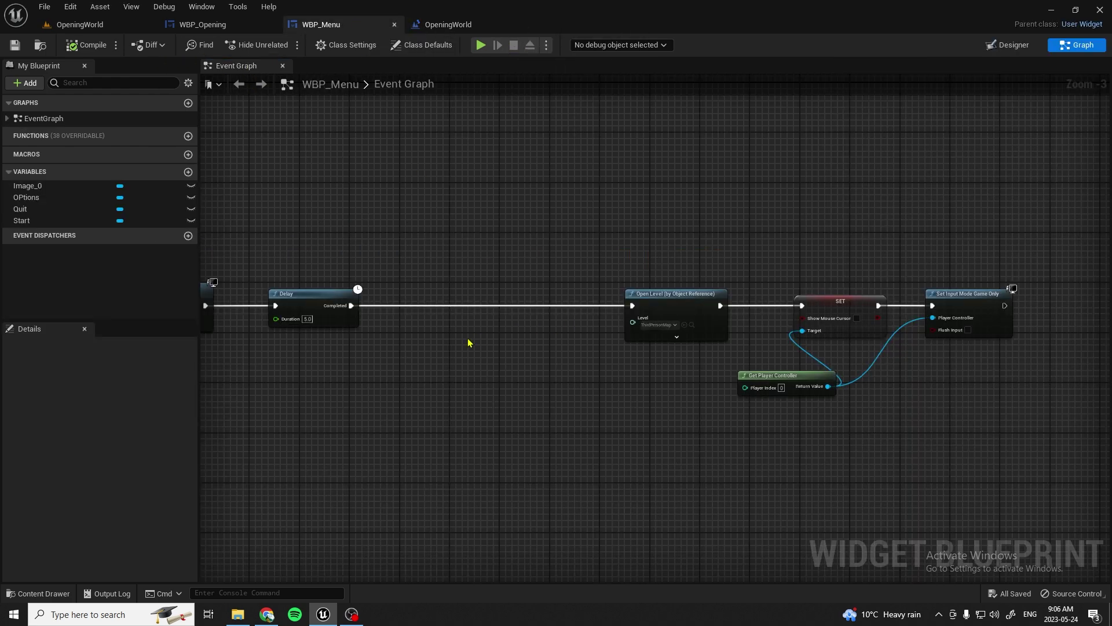
{"action": "scroll", "coordinate": [469, 341], "scroll_direction": "up", "scroll_amount": 3}
{"action": "right_click_drag", "start_coordinate": [410, 330], "coordinate": [702, 318]}
{"action": "left_click_drag", "start_coordinate": [667, 300], "coordinate": [804, 285]}
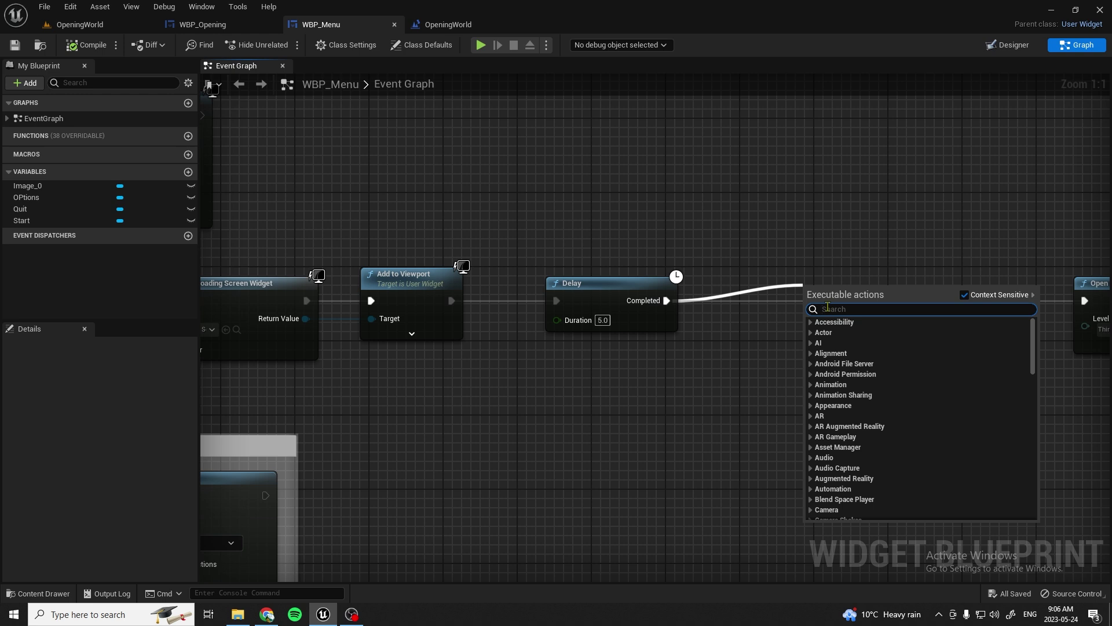
{"action": "type", "text": "open level"}
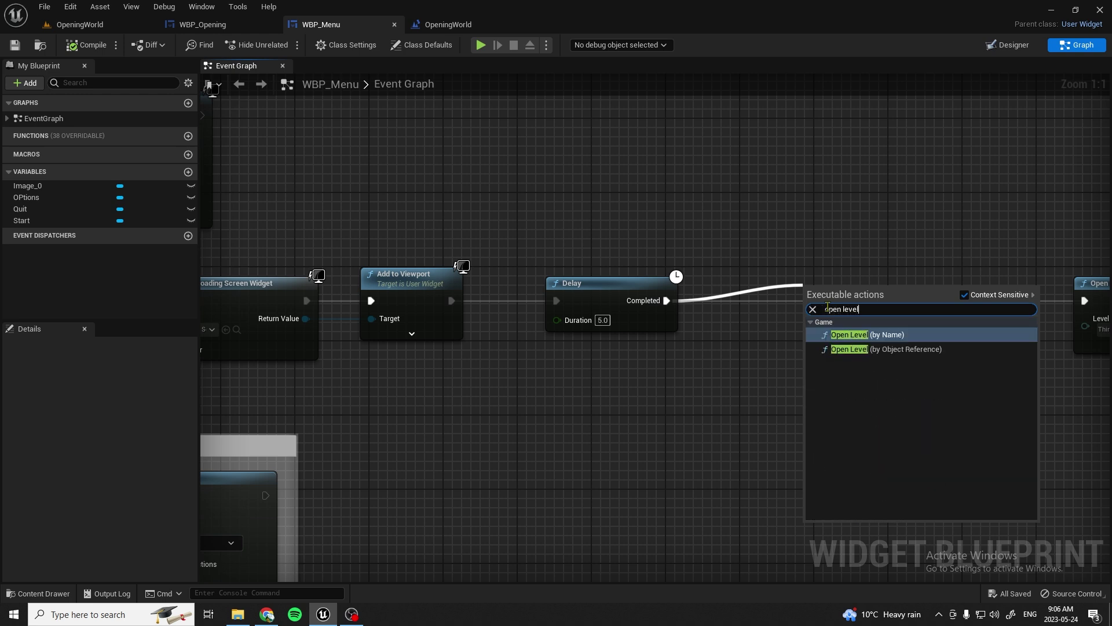
{"action": "left_click", "coordinate": [879, 350]}
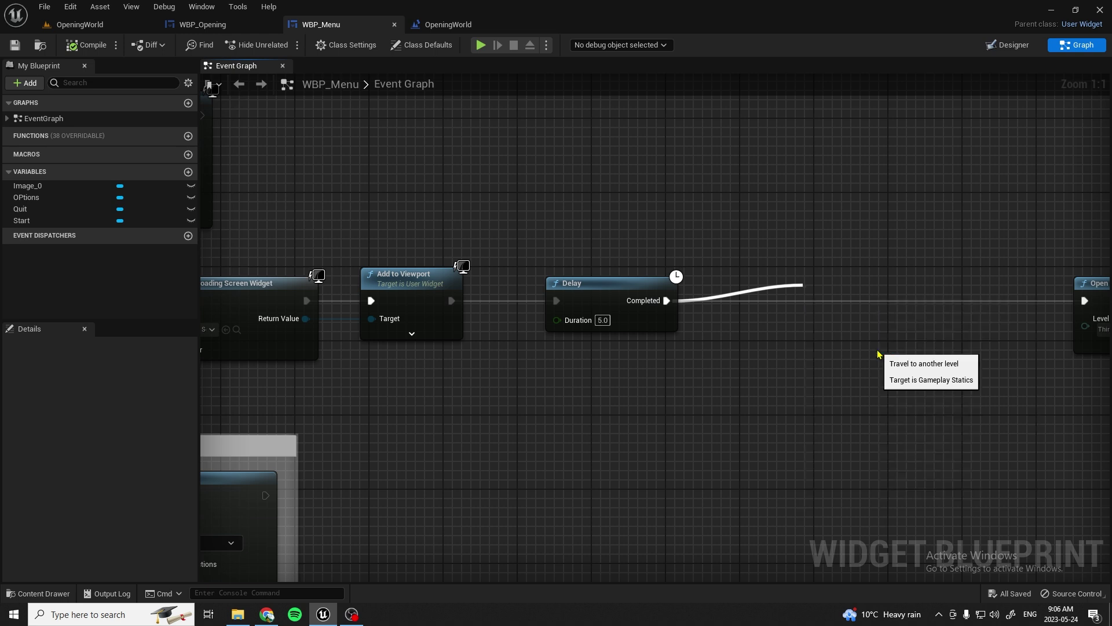
{"action": "left_click", "coordinate": [862, 329]}
{"action": "type", "text": "o"}
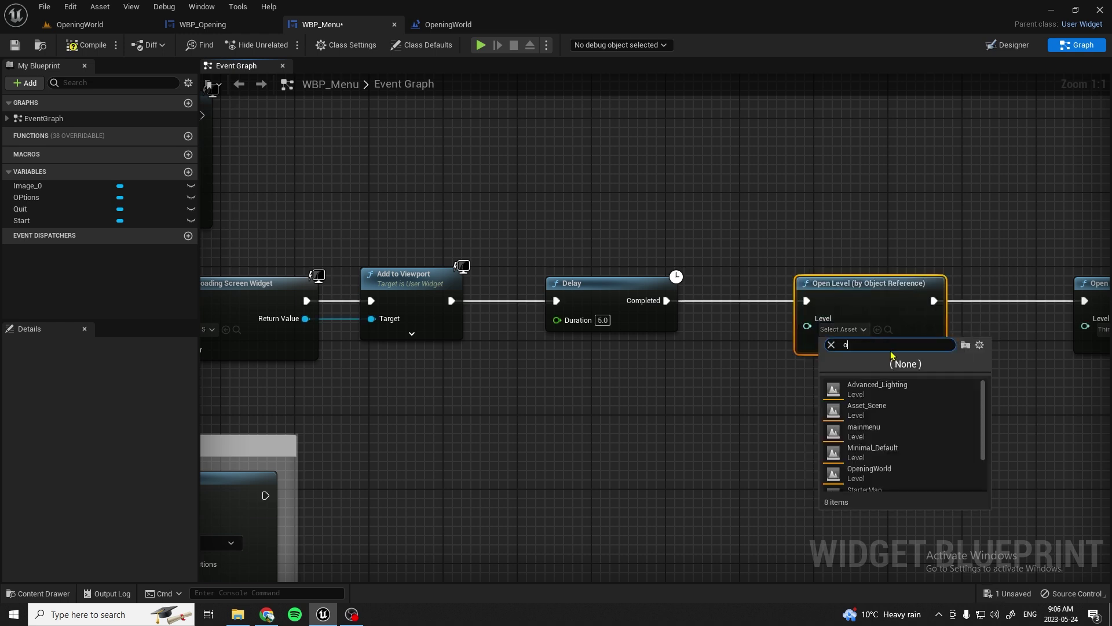
{"action": "type", "text": "p"}
{"action": "left_click", "coordinate": [869, 384]}
{"action": "left_click", "coordinate": [93, 45]}
Delete the ThirdPersonMap Open Level, cursor, input-mode and player controller nodes, then save.
{"action": "right_click_drag", "start_coordinate": [959, 436], "coordinate": [551, 434]}
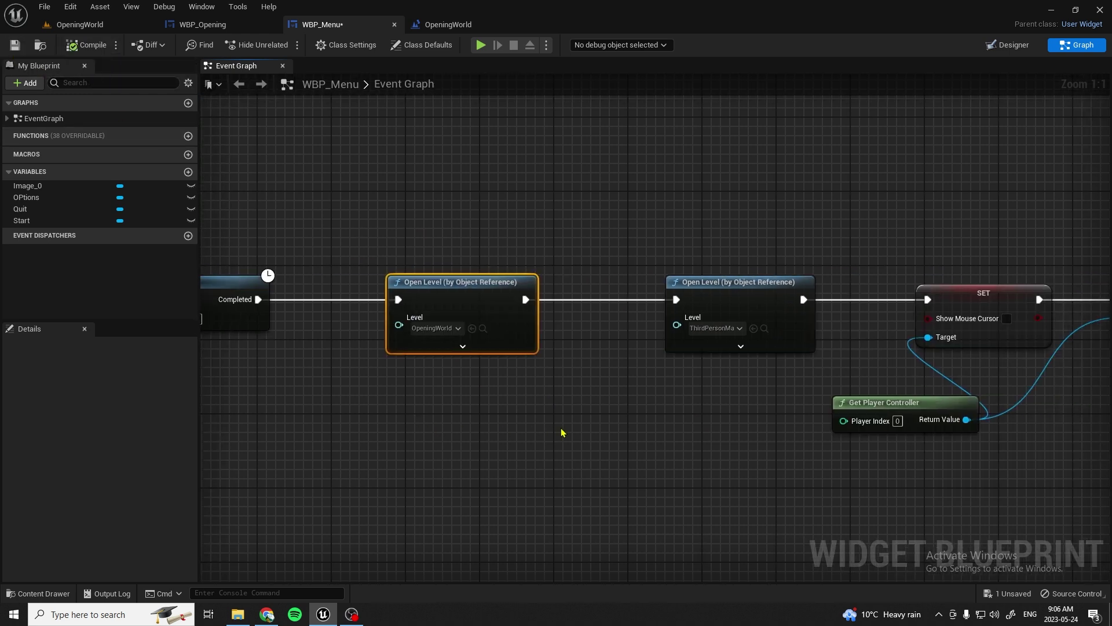
{"action": "right_click_drag", "start_coordinate": [617, 379], "coordinate": [452, 405]}
{"action": "scroll", "coordinate": [451, 405], "scroll_direction": "down", "scroll_amount": 1}
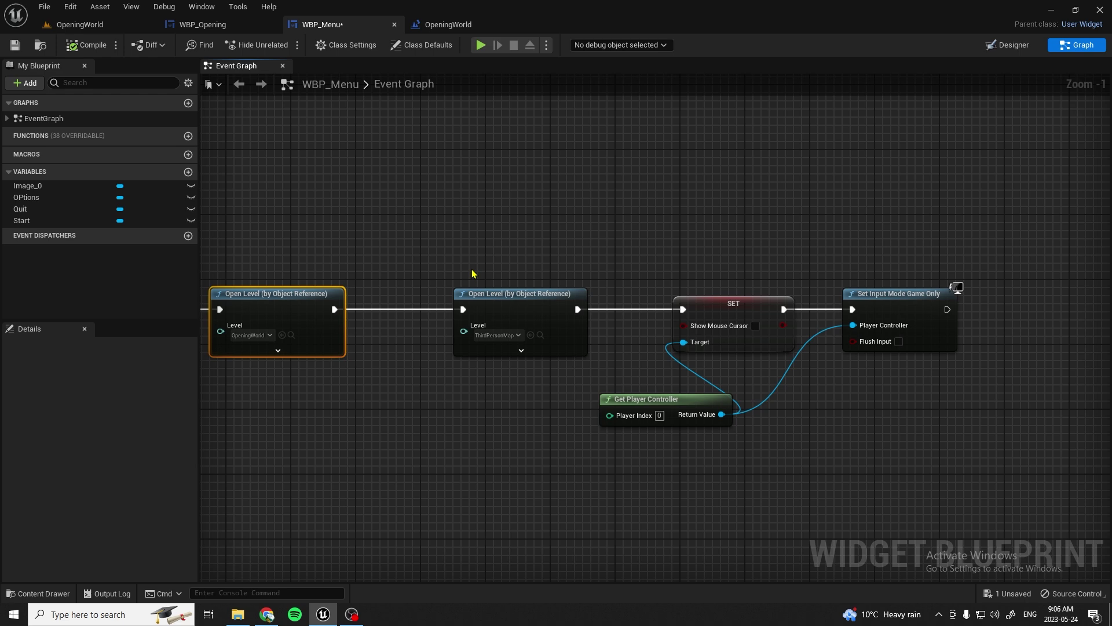
{"action": "left_click", "coordinate": [583, 352]}
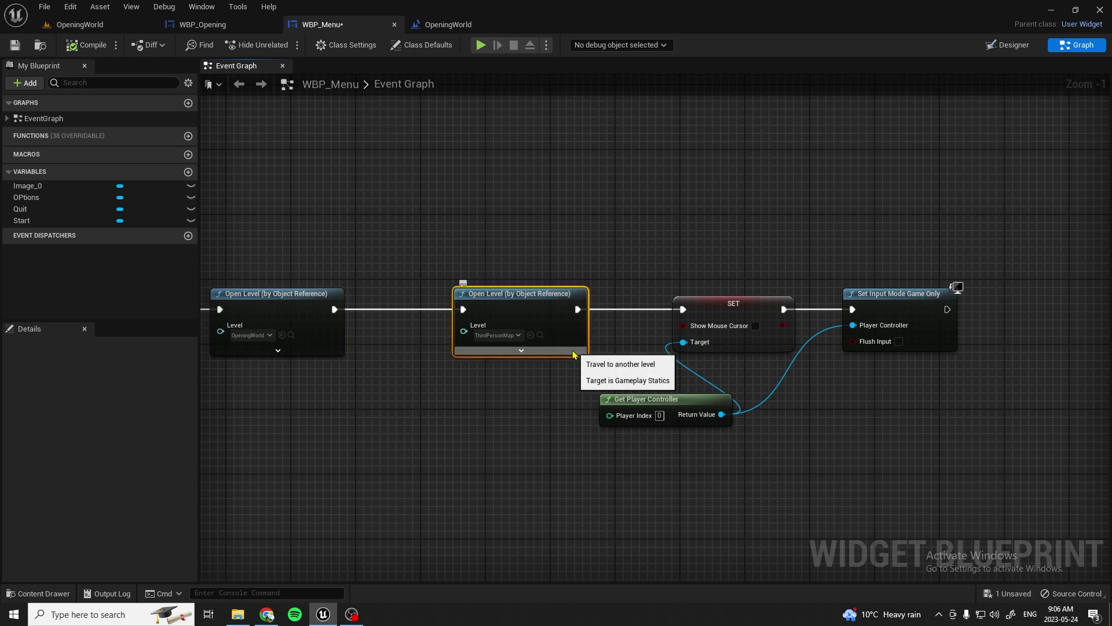
{"action": "key", "text": "Delete"}
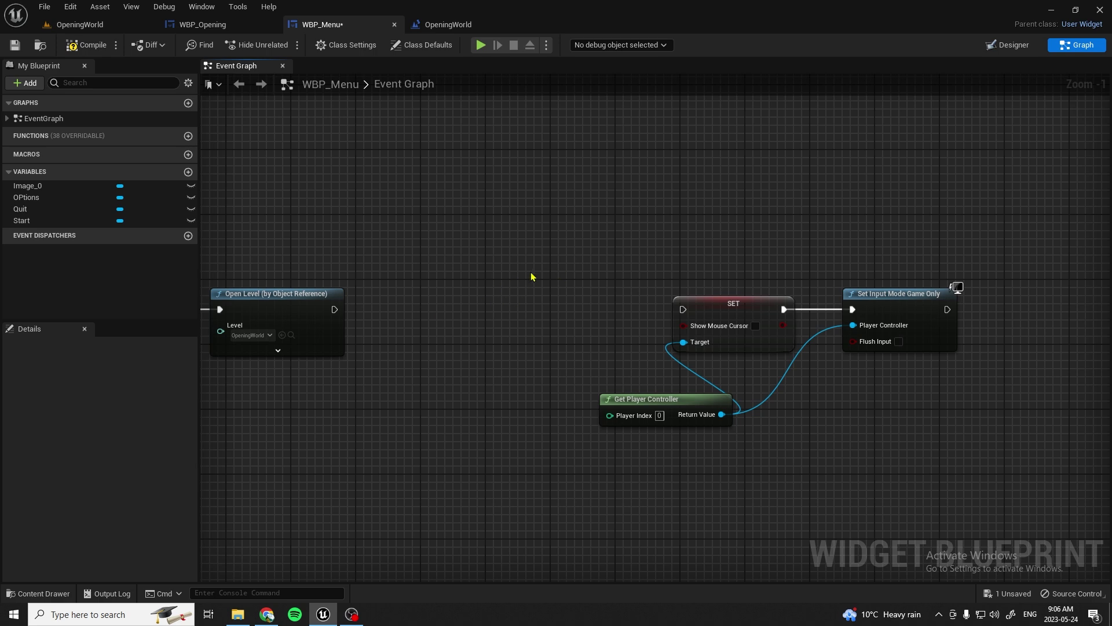
{"action": "left_click_drag", "start_coordinate": [509, 275], "coordinate": [946, 476]}
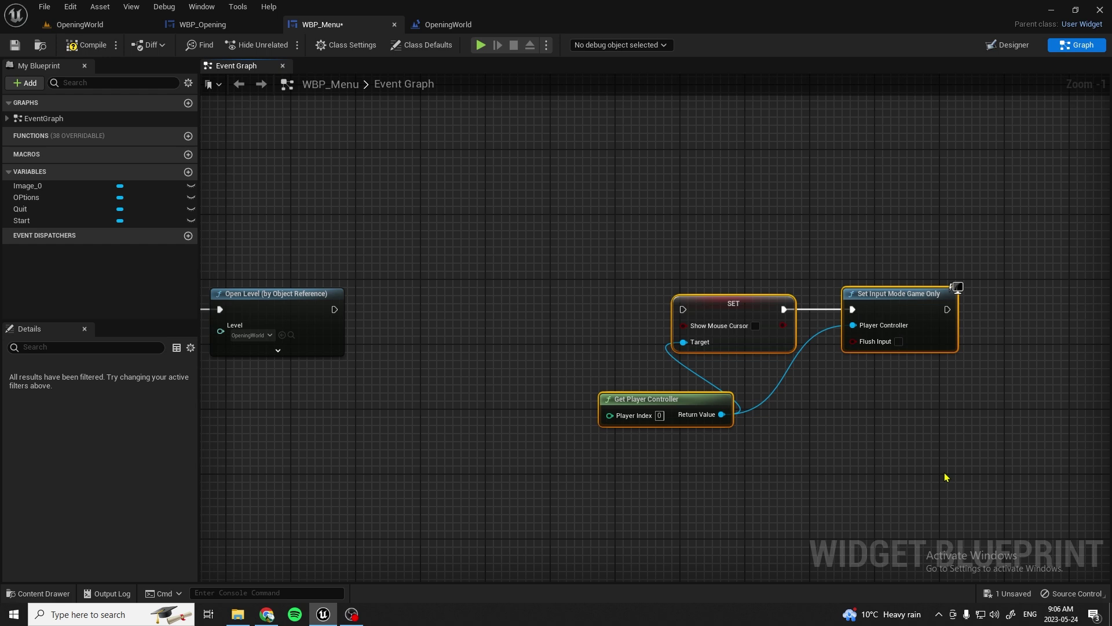
{"action": "key", "text": "Delete"}
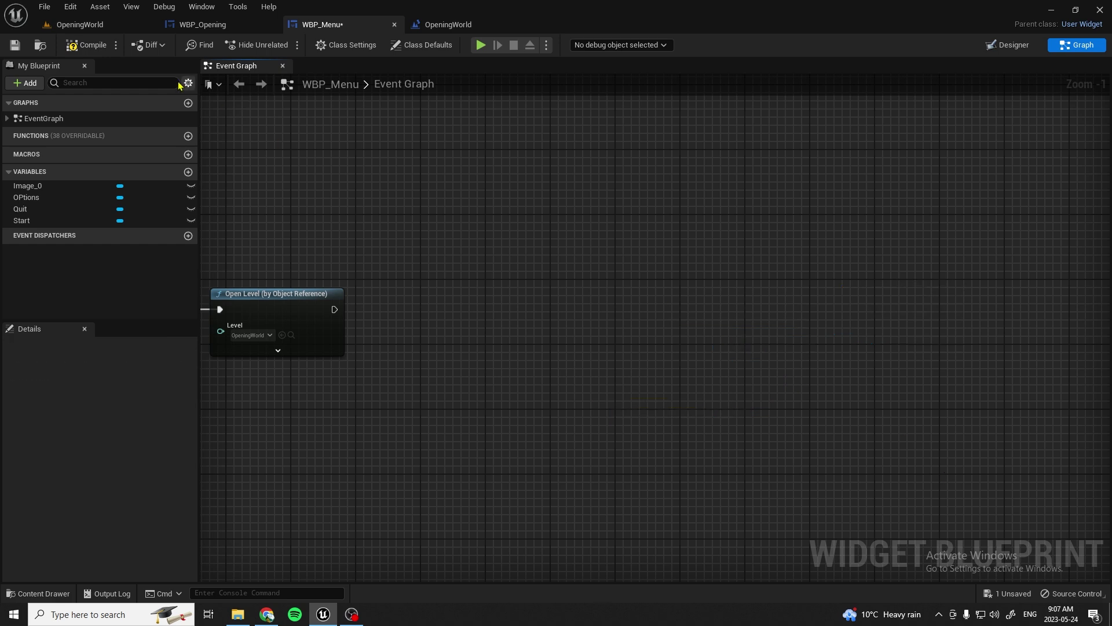
{"action": "left_click", "coordinate": [15, 45]}
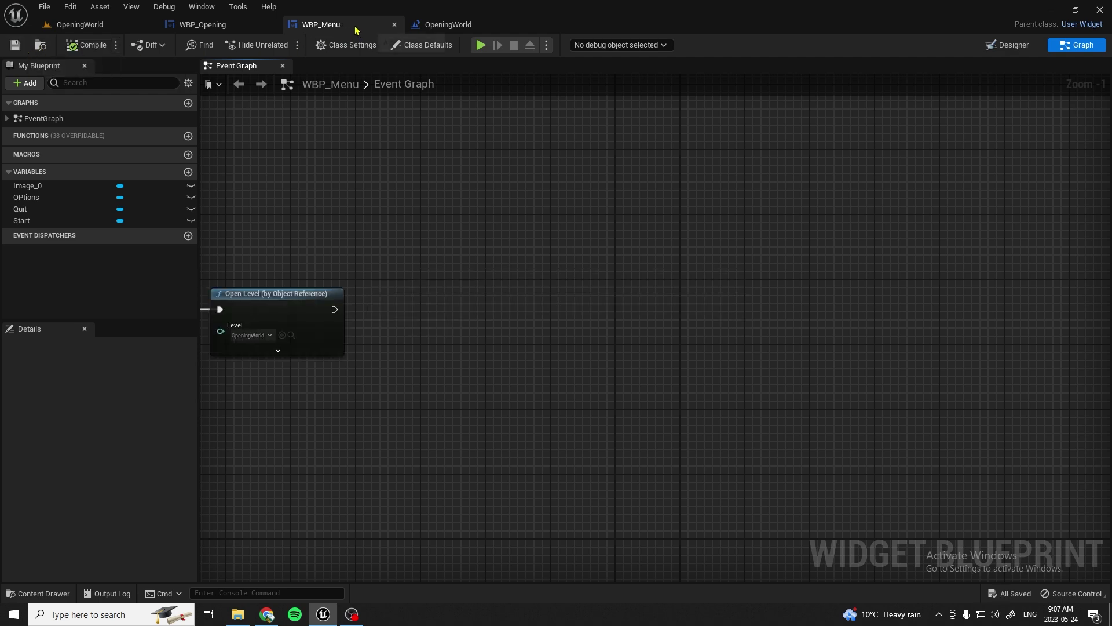
{"action": "left_click", "coordinate": [226, 24]}
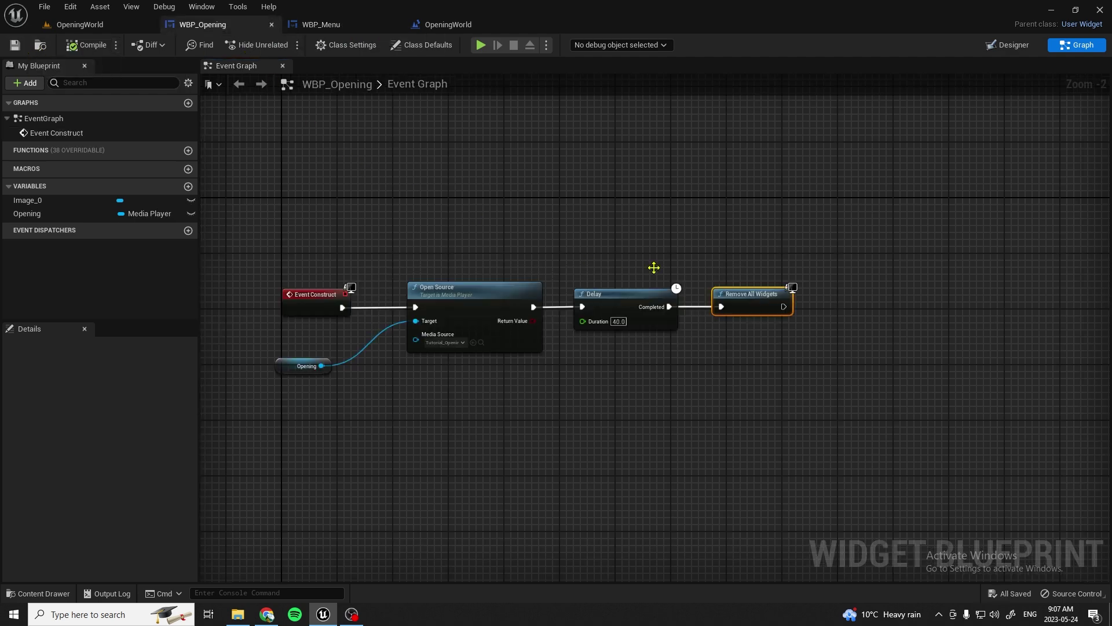
Paste the copied SET Show Mouse Cursor and Set Input Mode nodes beside Open Level in OpeningWorld's level blueprint.
{"action": "left_click", "coordinate": [448, 24]}
{"action": "left_click_drag", "start_coordinate": [689, 239], "coordinate": [736, 241]}
{"action": "key", "text": "ctrl+v"}
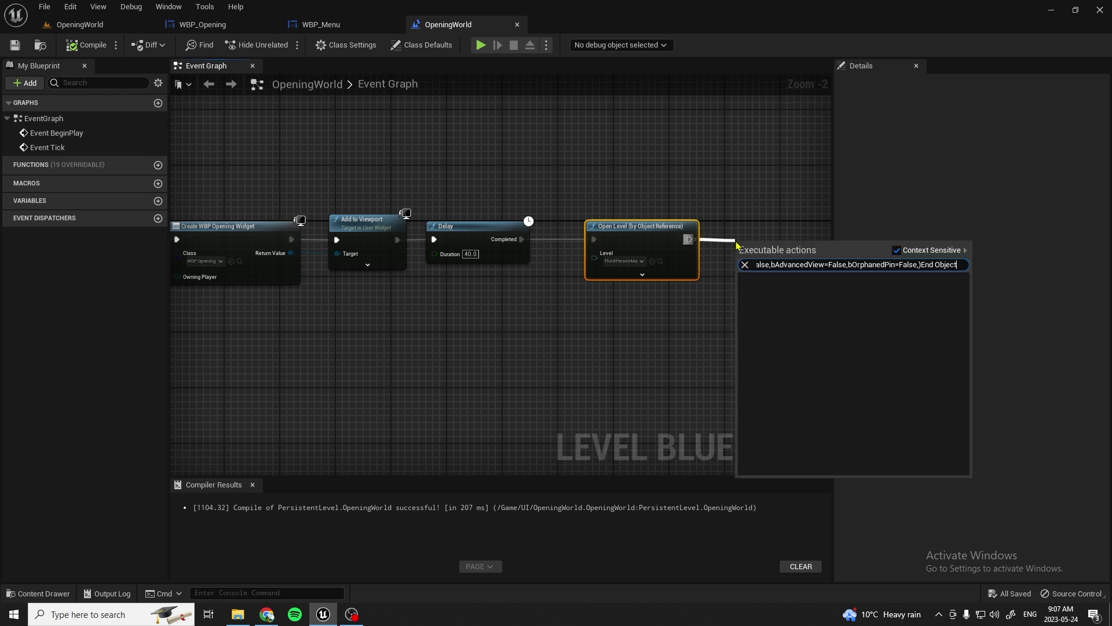
{"action": "left_click", "coordinate": [767, 223]}
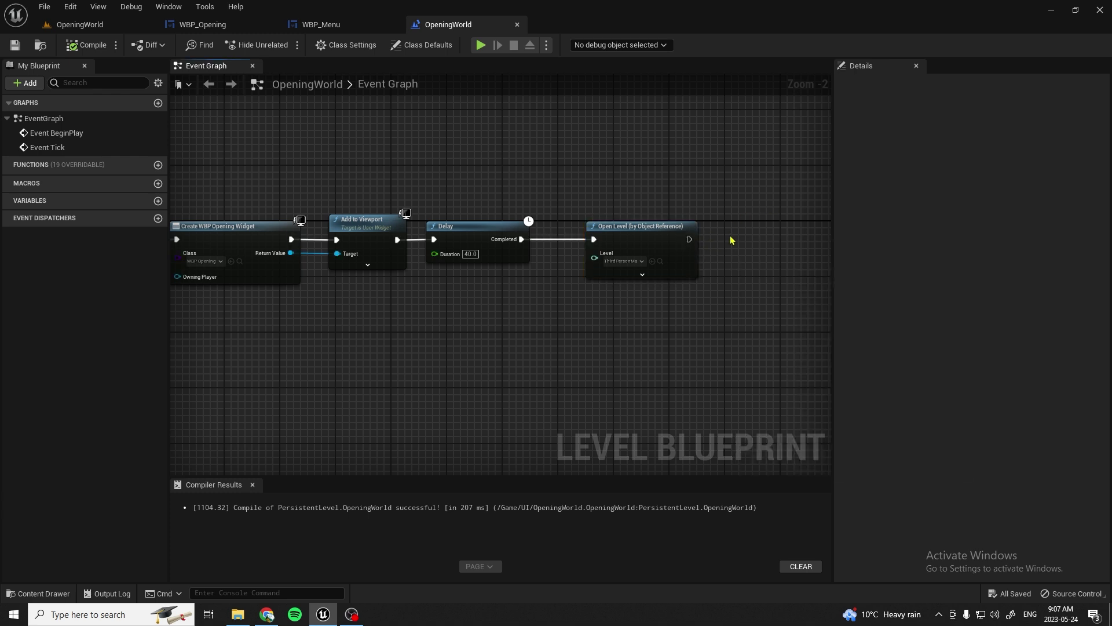
{"action": "key", "text": "ctrl+v"}
{"action": "right_click_drag", "start_coordinate": [742, 206], "coordinate": [429, 205]}
{"action": "left_click_drag", "start_coordinate": [464, 222], "coordinate": [491, 250]}
Wire Open Level's output into the SET node, then compile and save the level blueprint.
{"action": "left_click_drag", "start_coordinate": [382, 240], "coordinate": [421, 248]}
{"action": "left_click", "coordinate": [85, 44]}
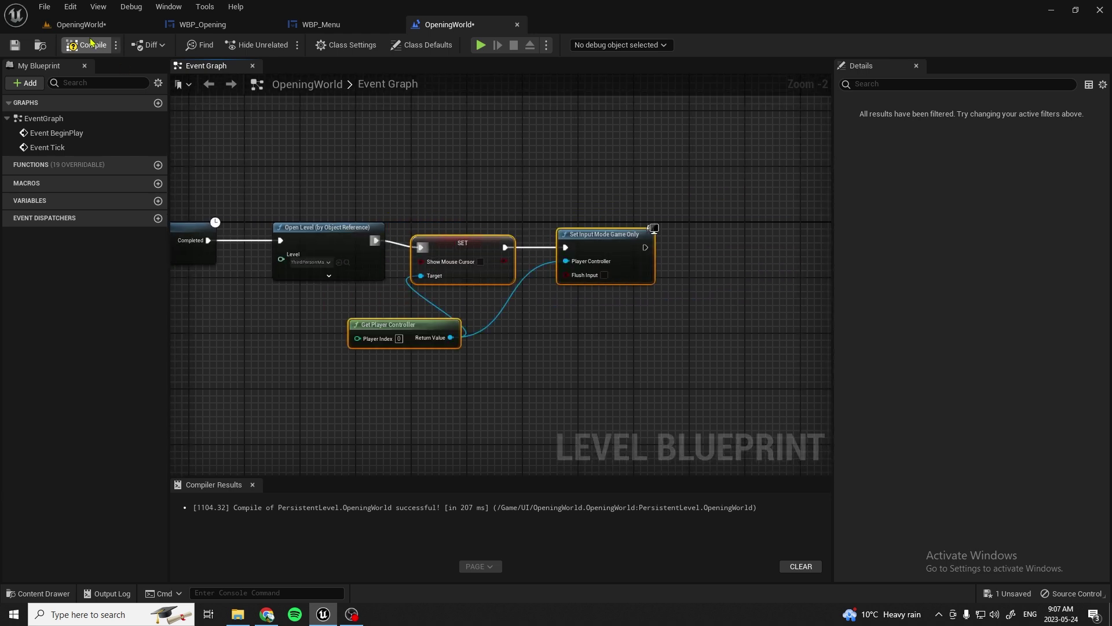
{"action": "left_click", "coordinate": [16, 46]}
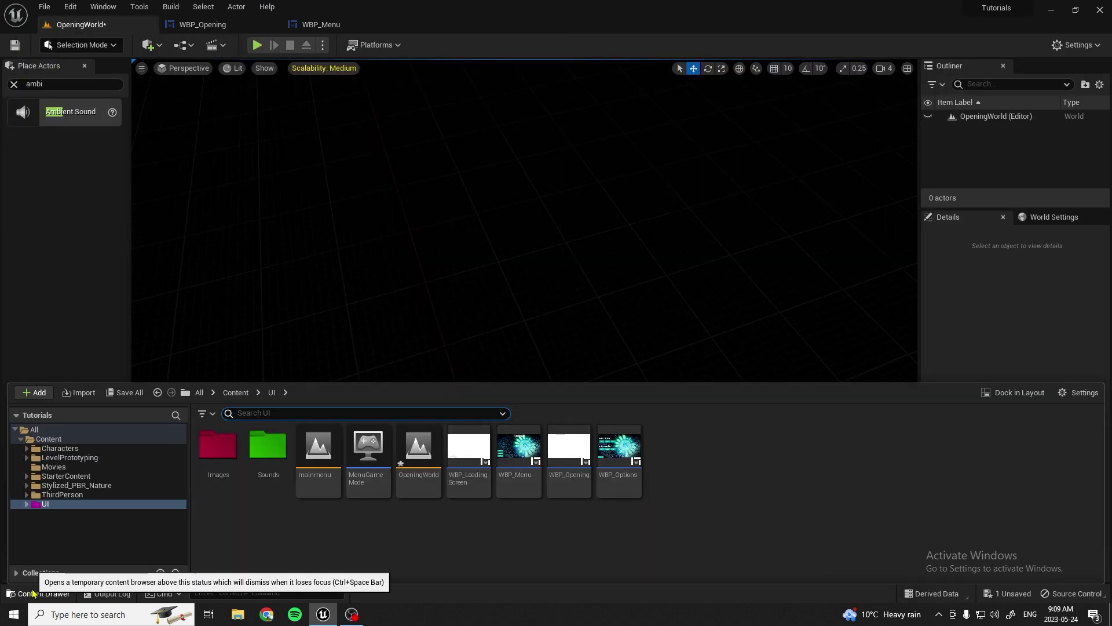
Open BP_ThirdPersonCharacter from Content > ThirdPerson > Blueprints.
{"action": "left_click", "coordinate": [237, 393]}
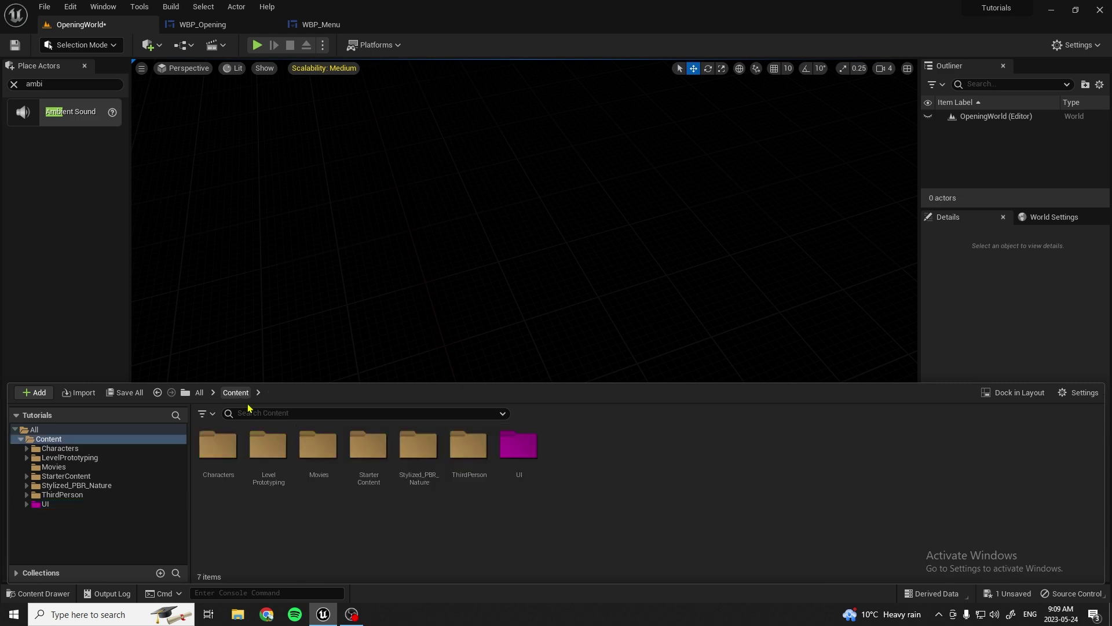
{"action": "double_click", "coordinate": [470, 449]}
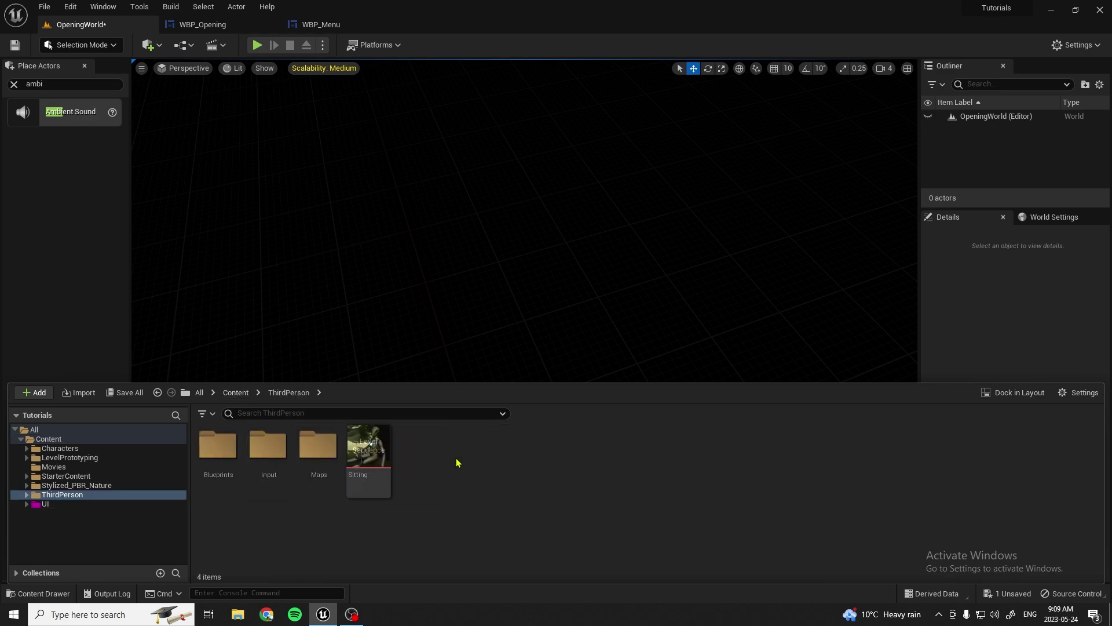
{"action": "double_click", "coordinate": [221, 462]}
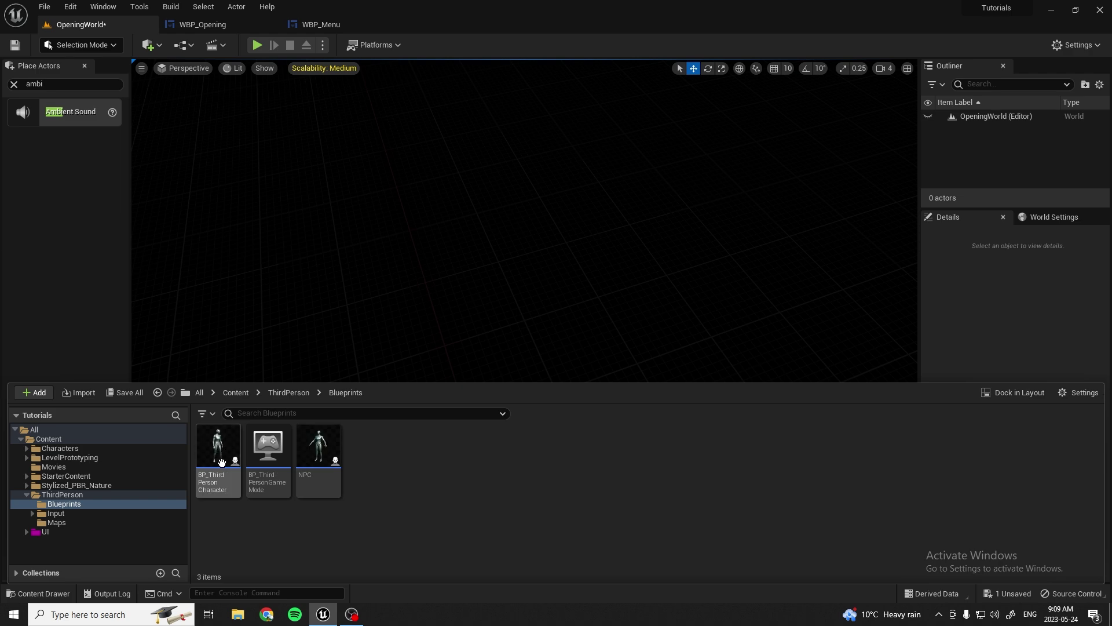
{"action": "left_click", "coordinate": [217, 451]}
{"action": "double_click", "coordinate": [217, 450]}
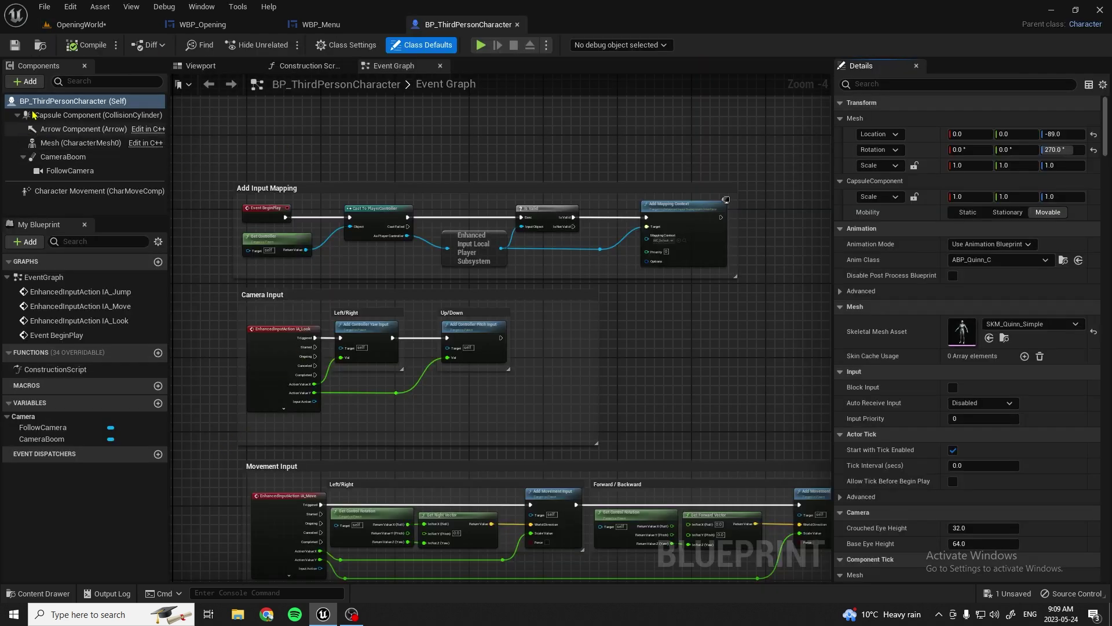
Add a MediaSound component with Media Player set to OpeningMediaPlayer and compile.
{"action": "left_click", "coordinate": [26, 81]}
{"action": "type", "text": "media"}
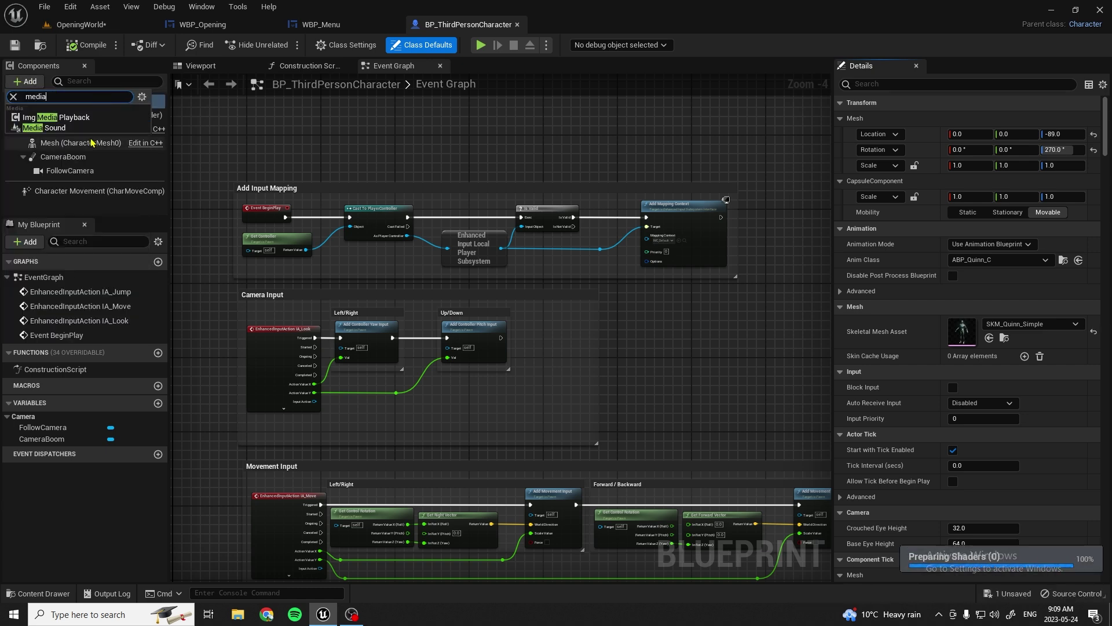
{"action": "left_click", "coordinate": [90, 128]}
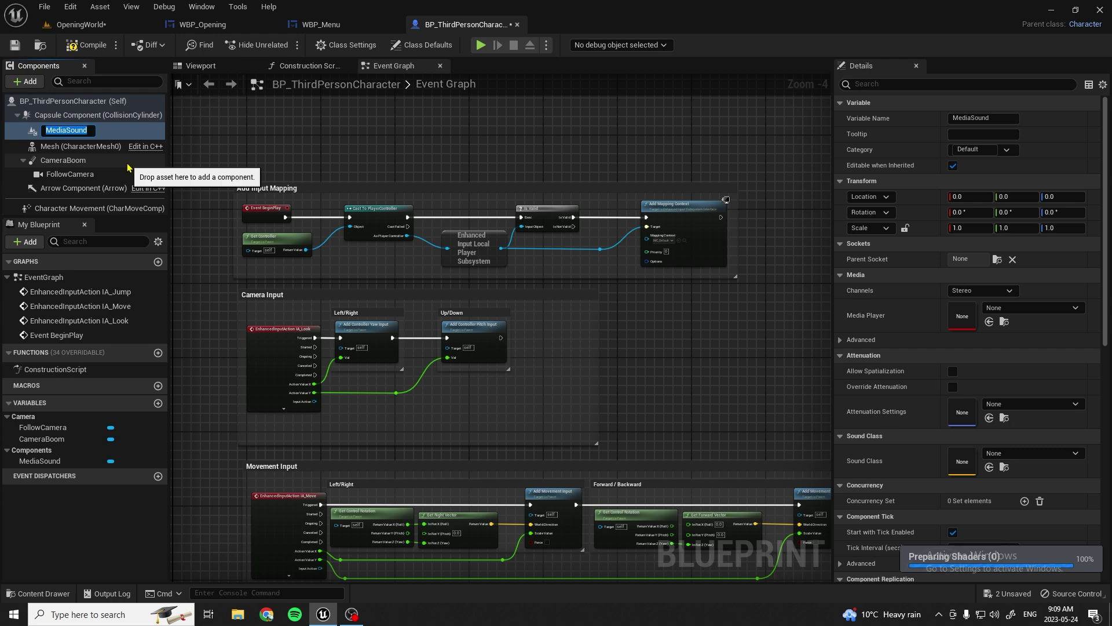
{"action": "key", "text": "Return"}
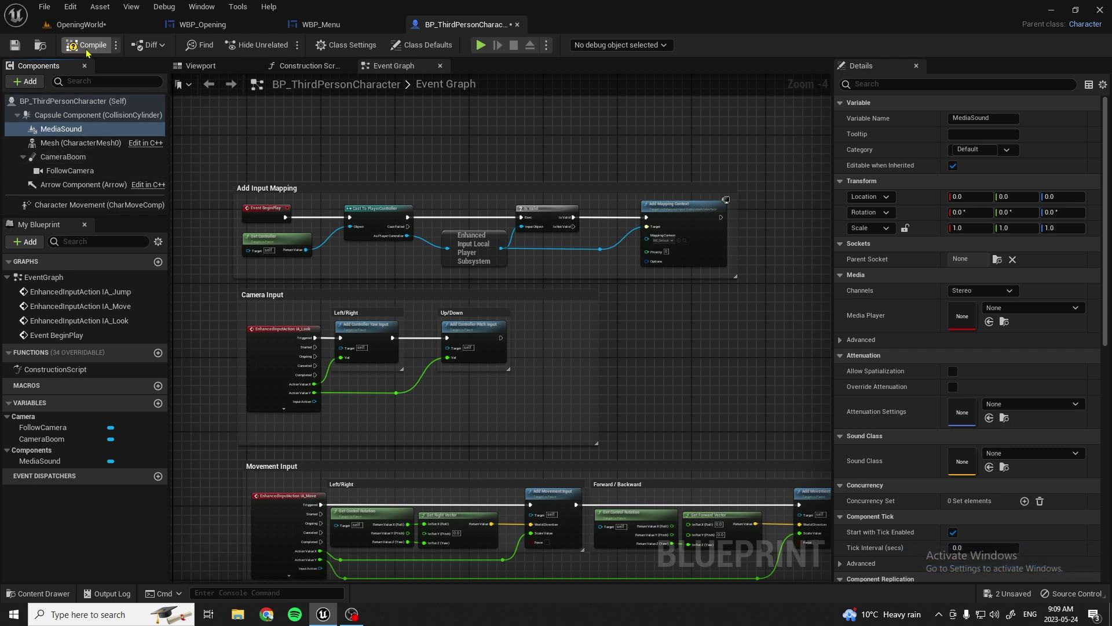
{"action": "left_click", "coordinate": [15, 47]}
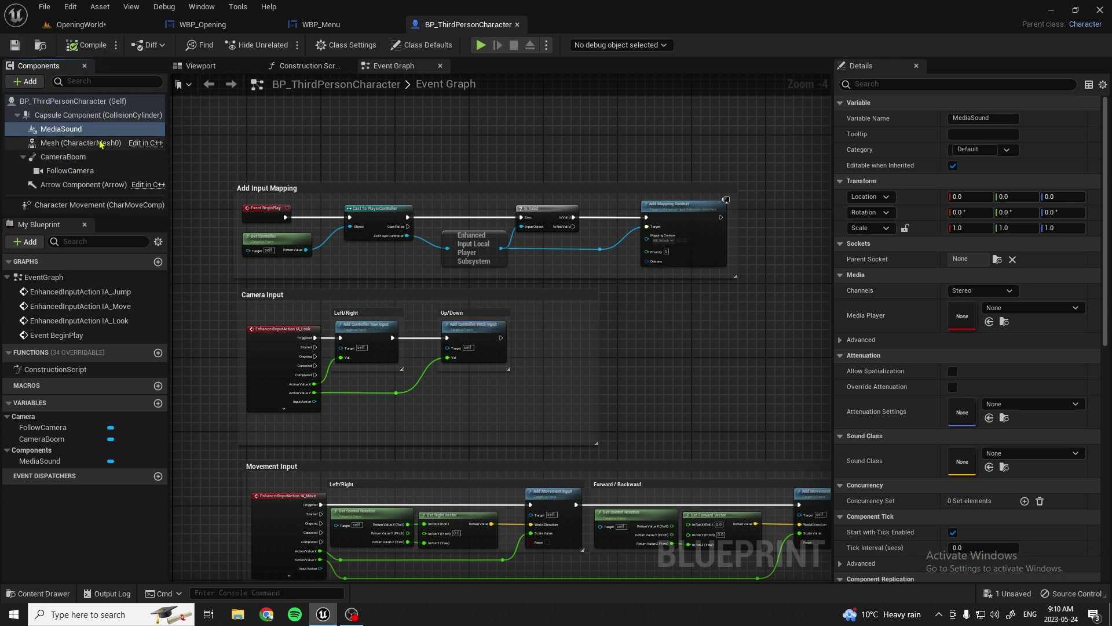
{"action": "left_click", "coordinate": [1037, 308]}
{"action": "left_click", "coordinate": [999, 437]}
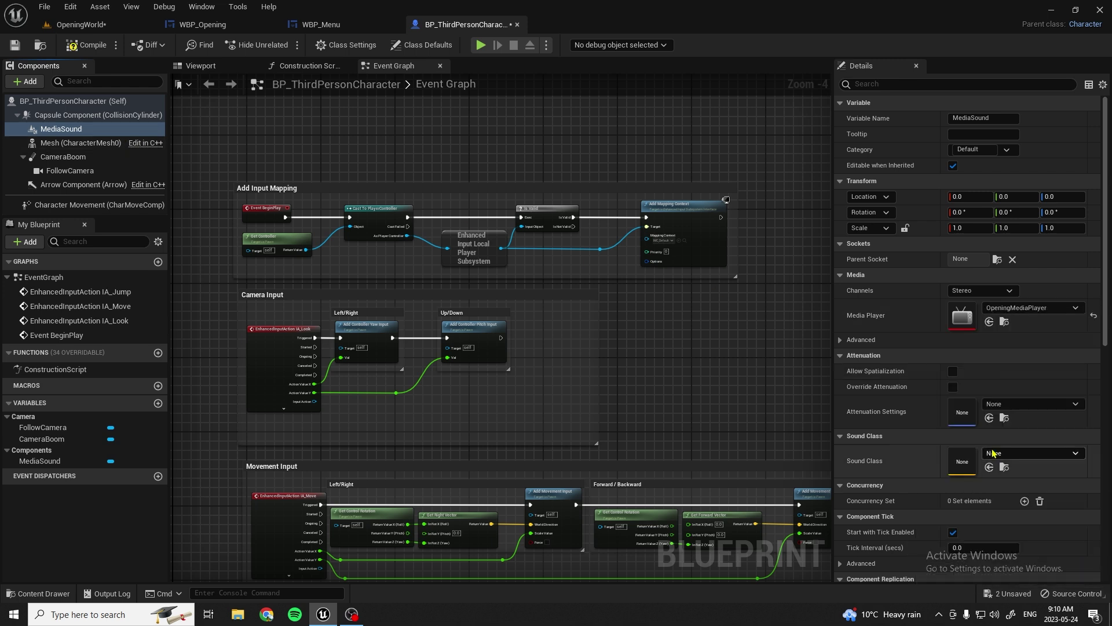
{"action": "left_click", "coordinate": [81, 45]}
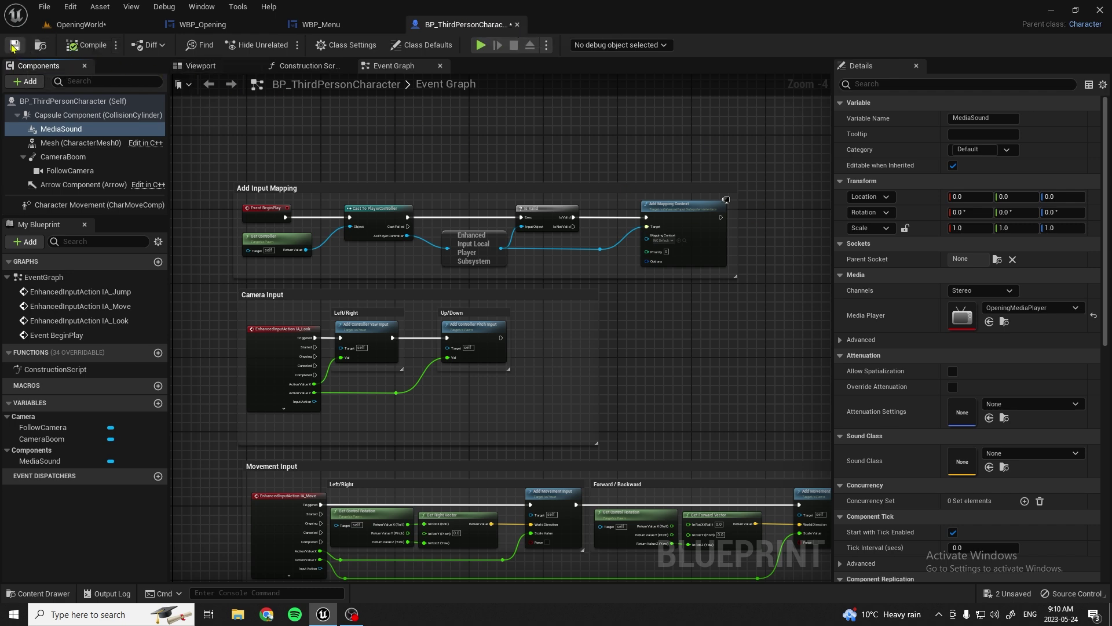
Close the character blueprint and save the OpeningWorld level.
{"action": "left_click", "coordinate": [517, 24]}
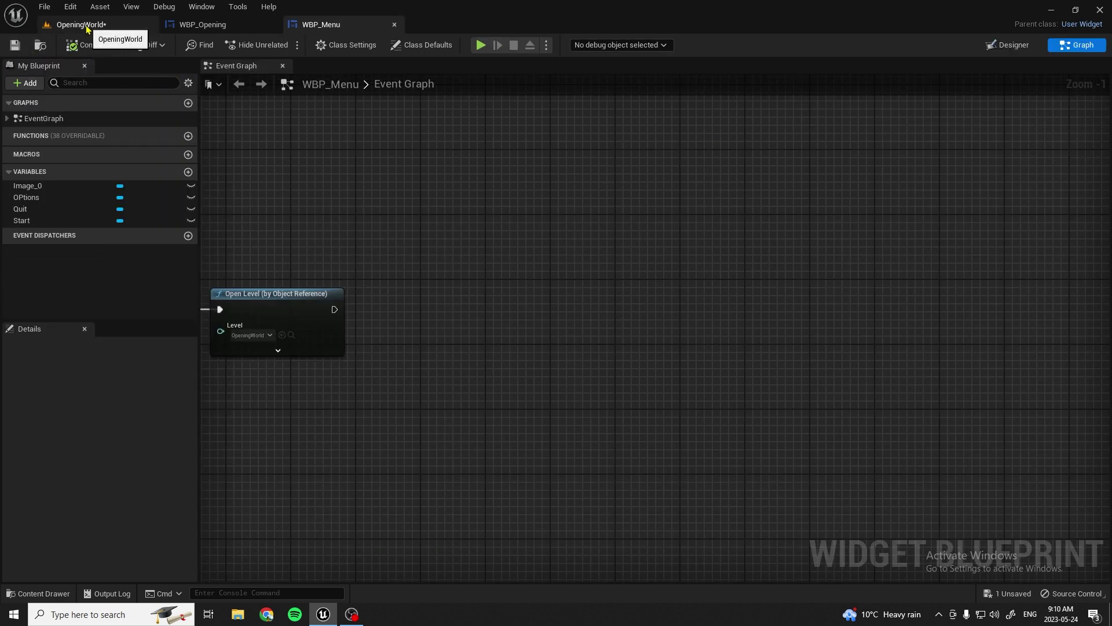
{"action": "left_click", "coordinate": [105, 29]}
{"action": "left_click", "coordinate": [15, 45]}
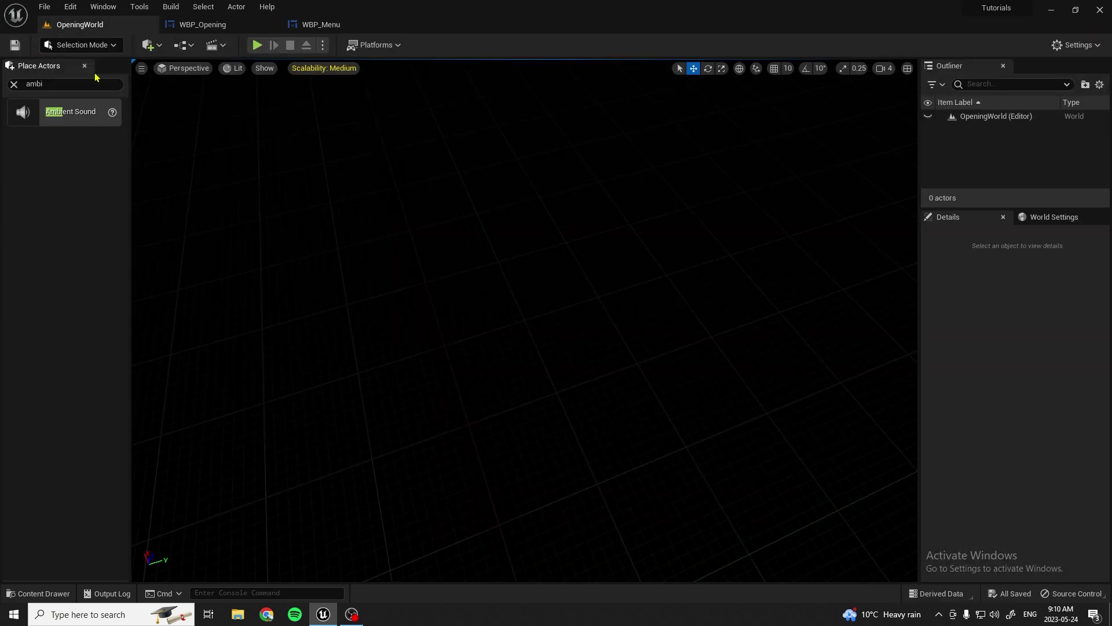
Open the mainmenu level via File > Open Level and play it in the editor.
{"action": "left_click", "coordinate": [45, 7]}
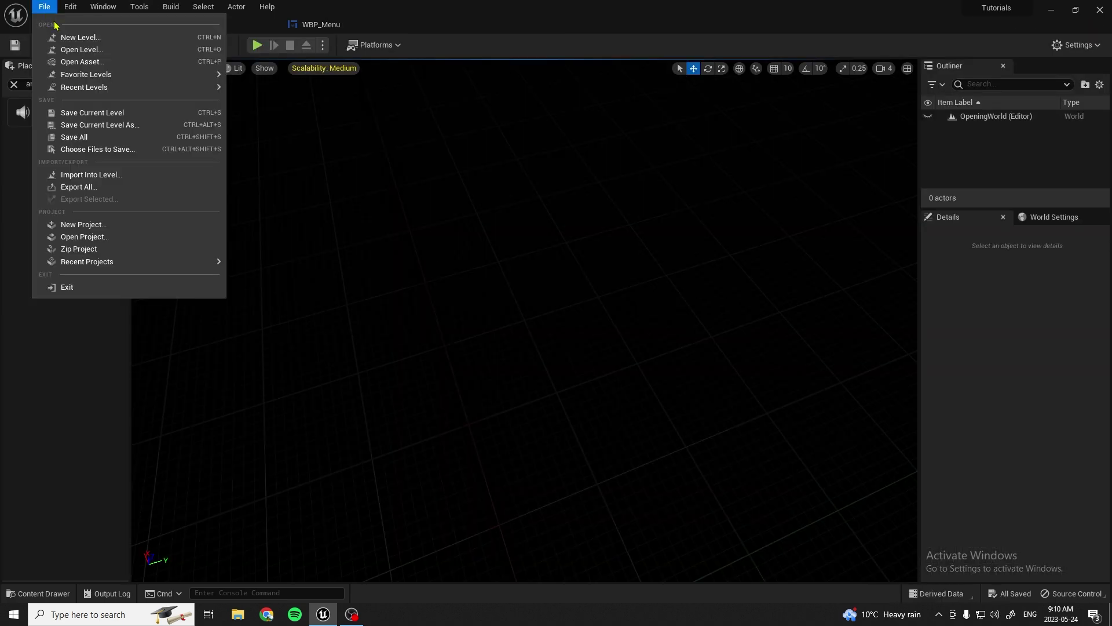
{"action": "left_click", "coordinate": [95, 54]}
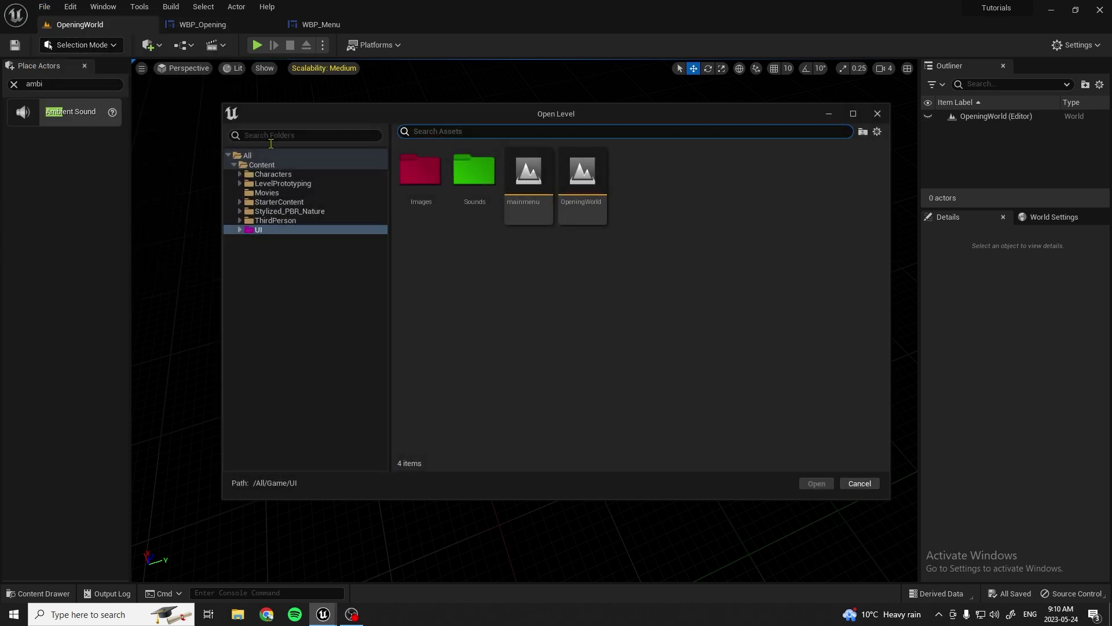
{"action": "left_click", "coordinate": [527, 209]}
{"action": "double_click", "coordinate": [527, 210]}
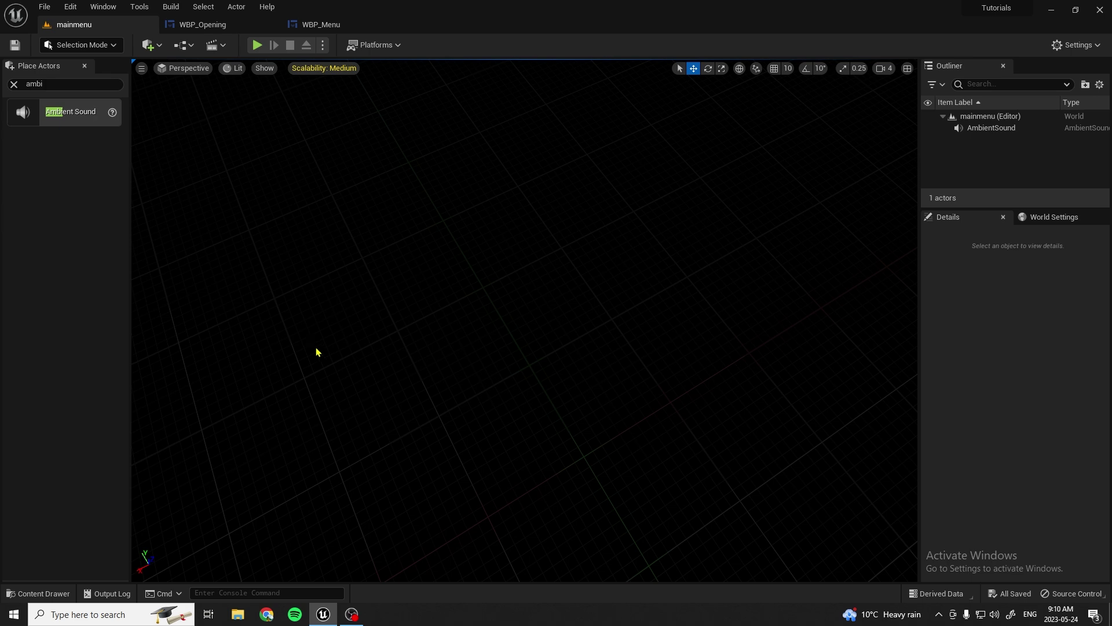
{"action": "left_click", "coordinate": [257, 46]}
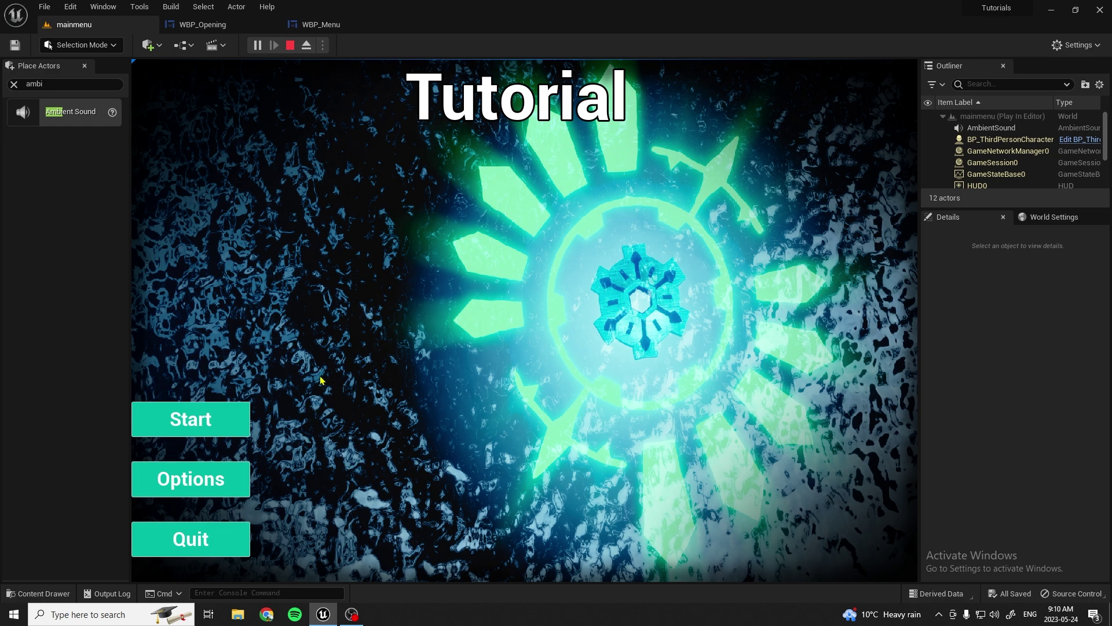
Press Start on the Tutorial menu, then walk the character through ThirdPersonMap's forest.
{"action": "left_click", "coordinate": [211, 418]}
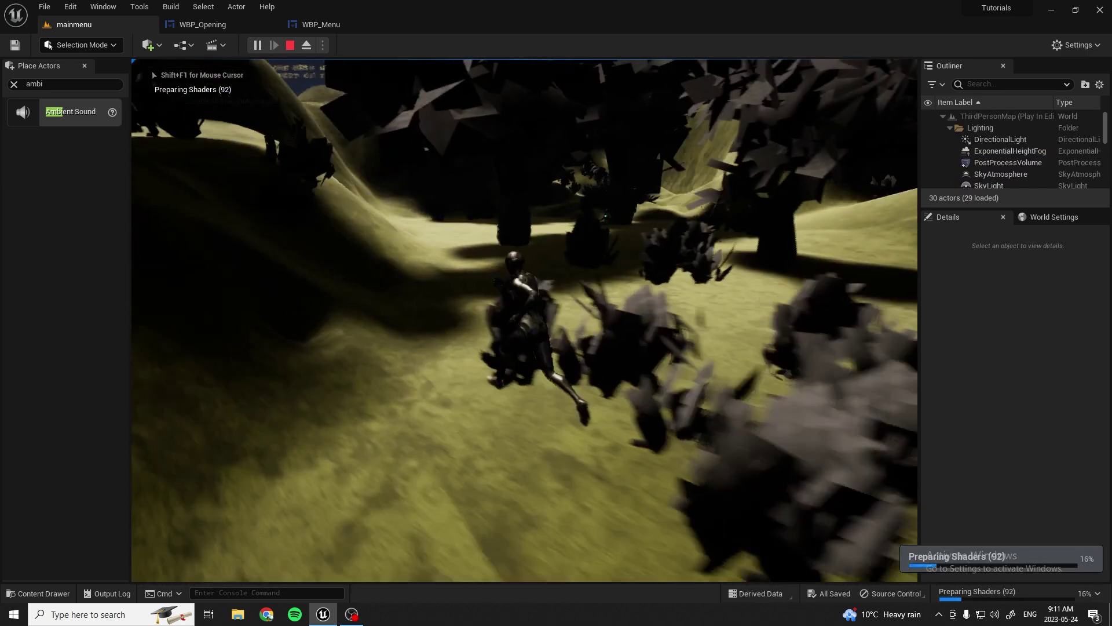
{"action": "key", "text": "w"}
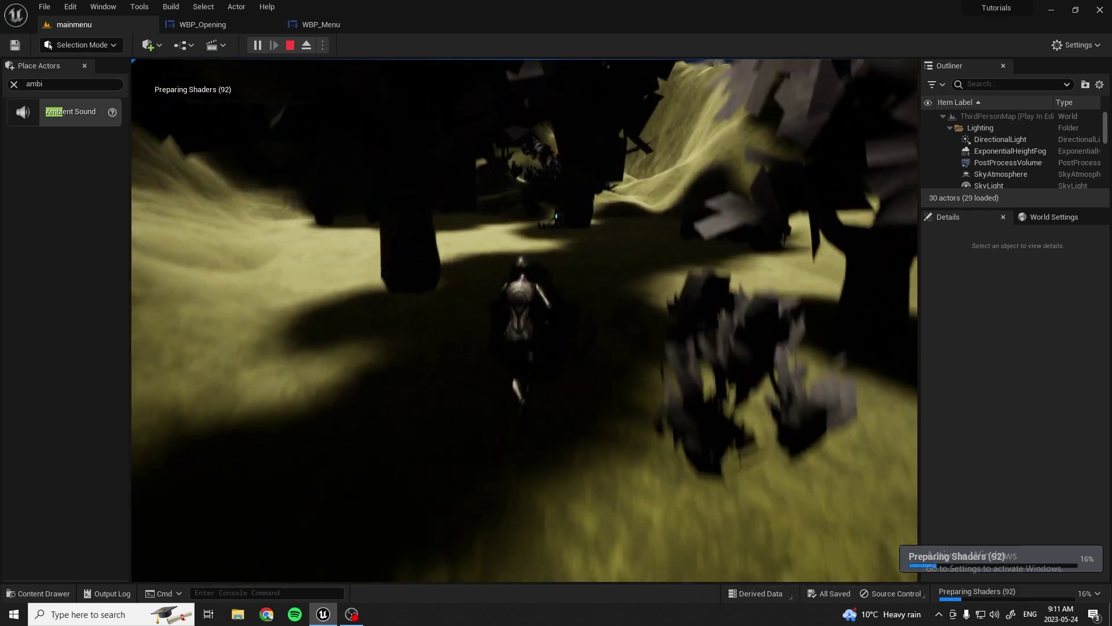